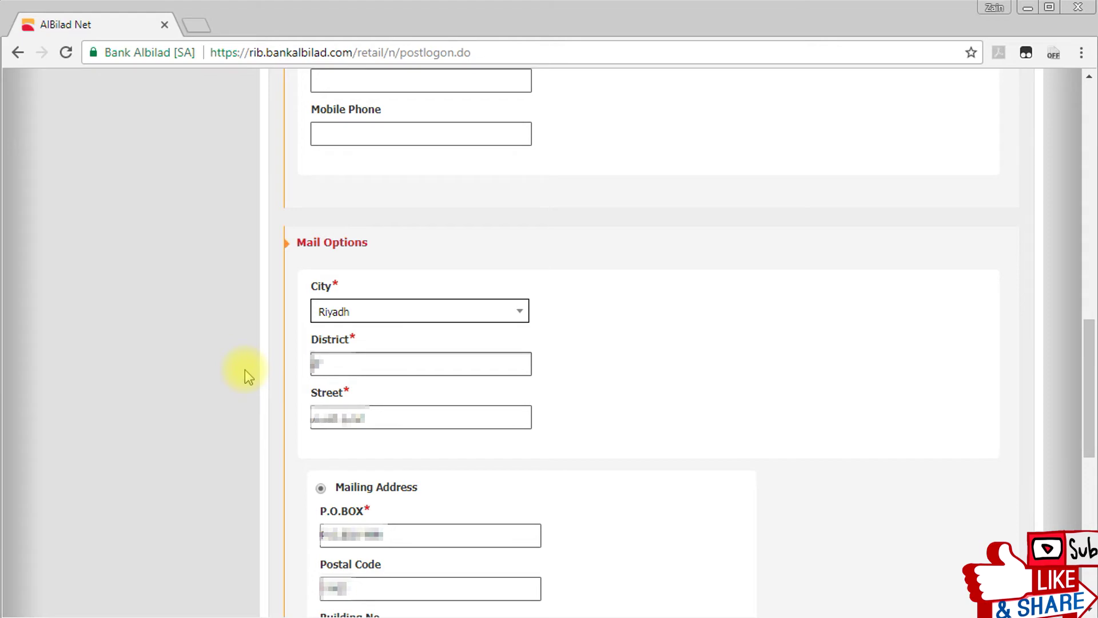
Clear the District entry and select the Street value to begin replacing it.
key(BackSpace)
key(BackSpace)
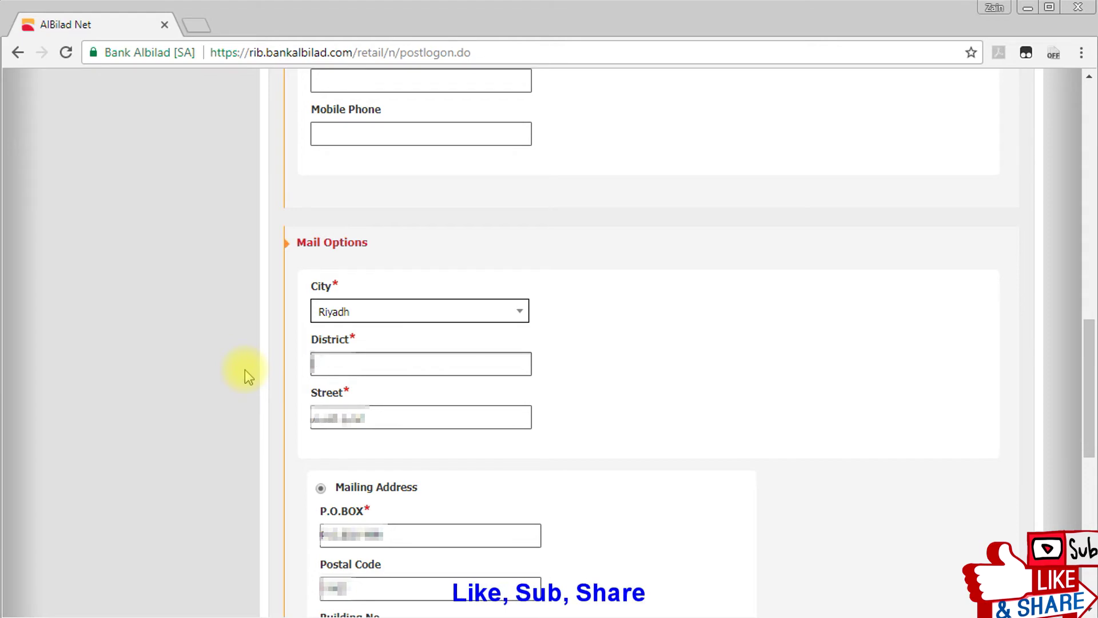
text(abcd)
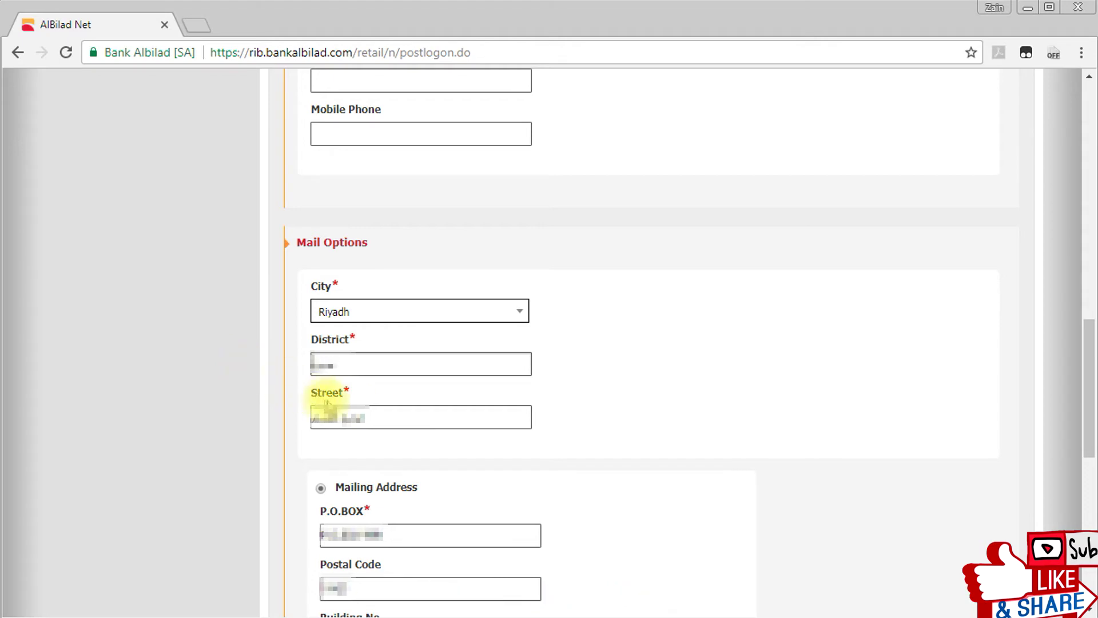
drag(385, 417, 258, 410)
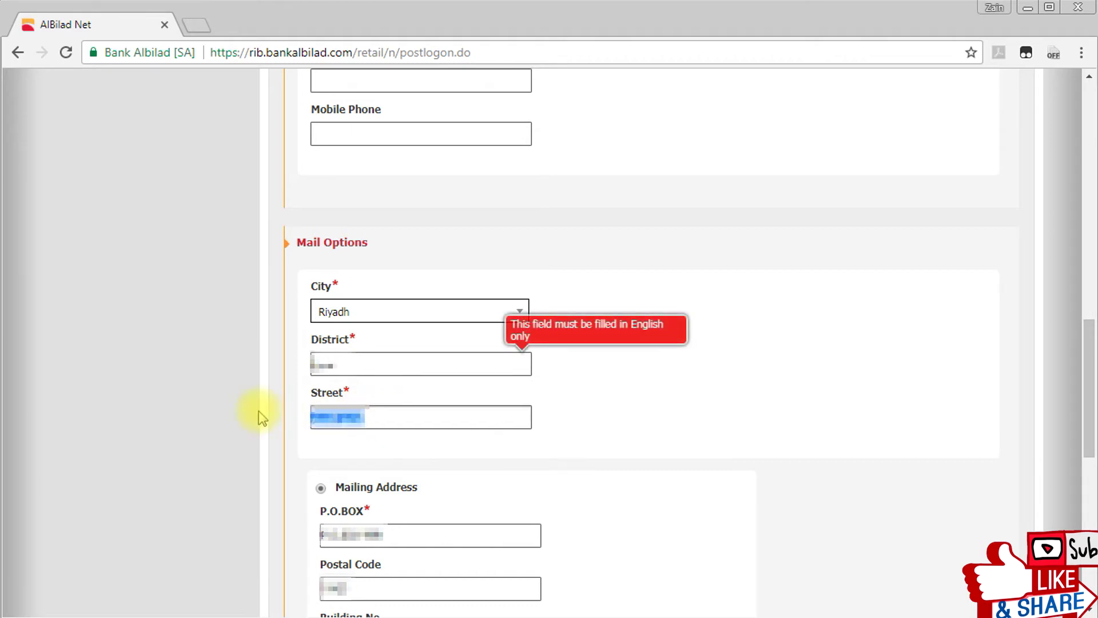
text(ال)
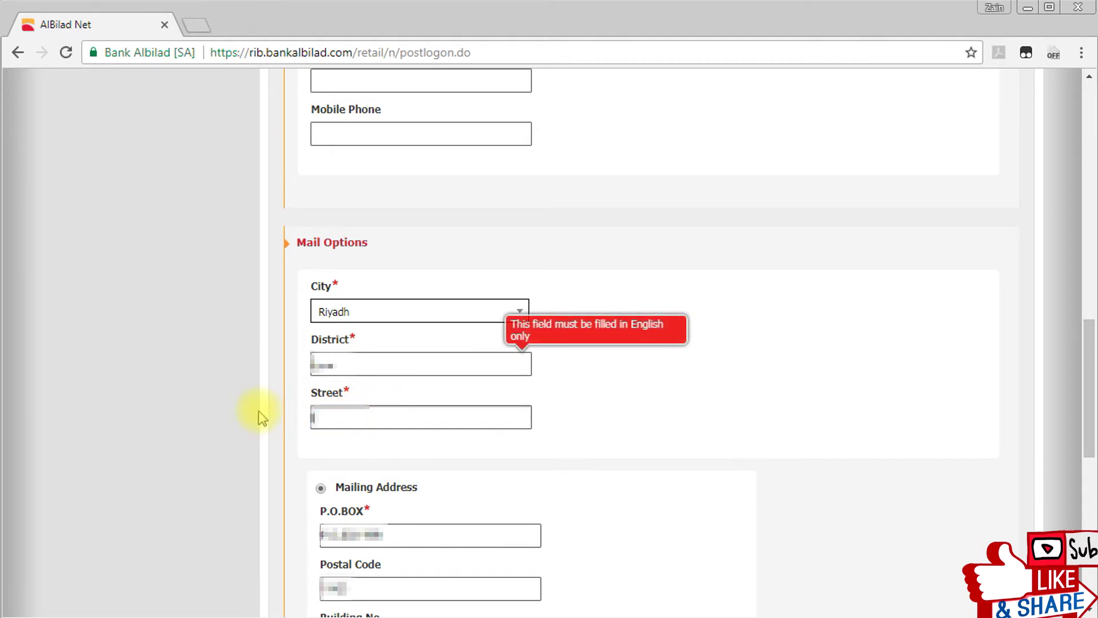
text(ع)
text(ع)
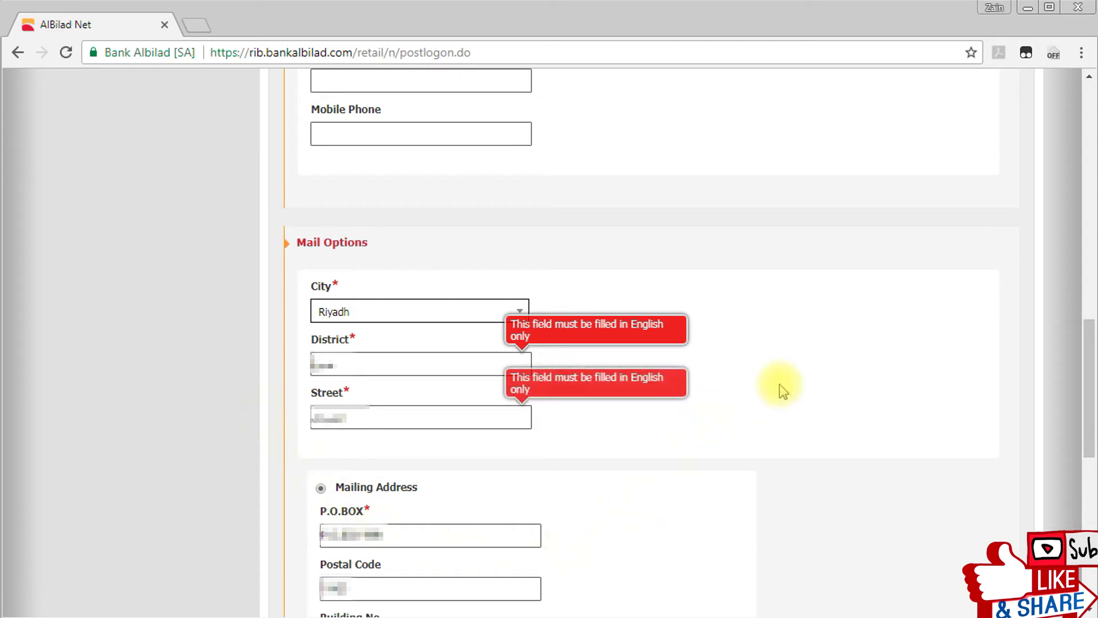
Retype District as 'alrawdah' and Street as 'faisal' in English letters.
drag(395, 368, 176, 355)
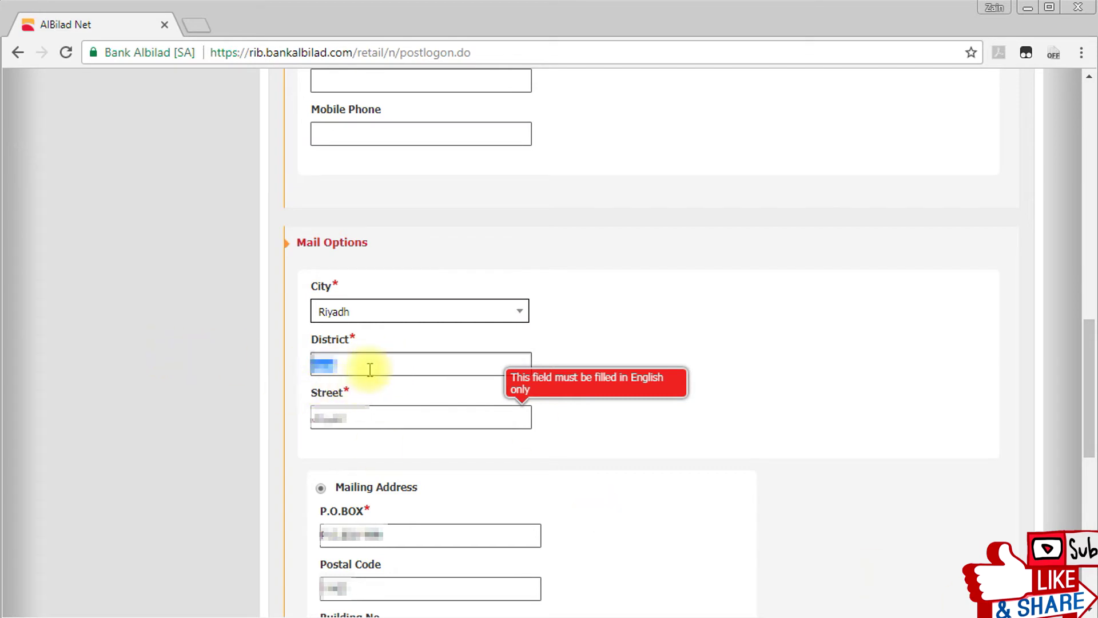
key(BackSpace)
text(alrawdah)
drag(351, 417, 221, 429)
key(BackSpace)
text(faisal)
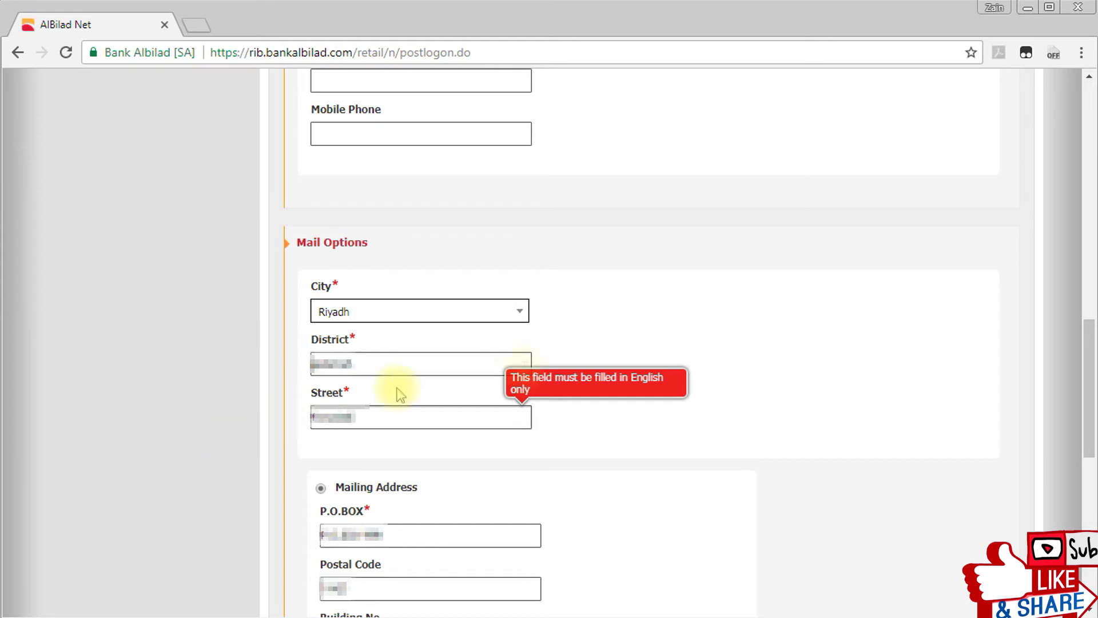
click(846, 349)
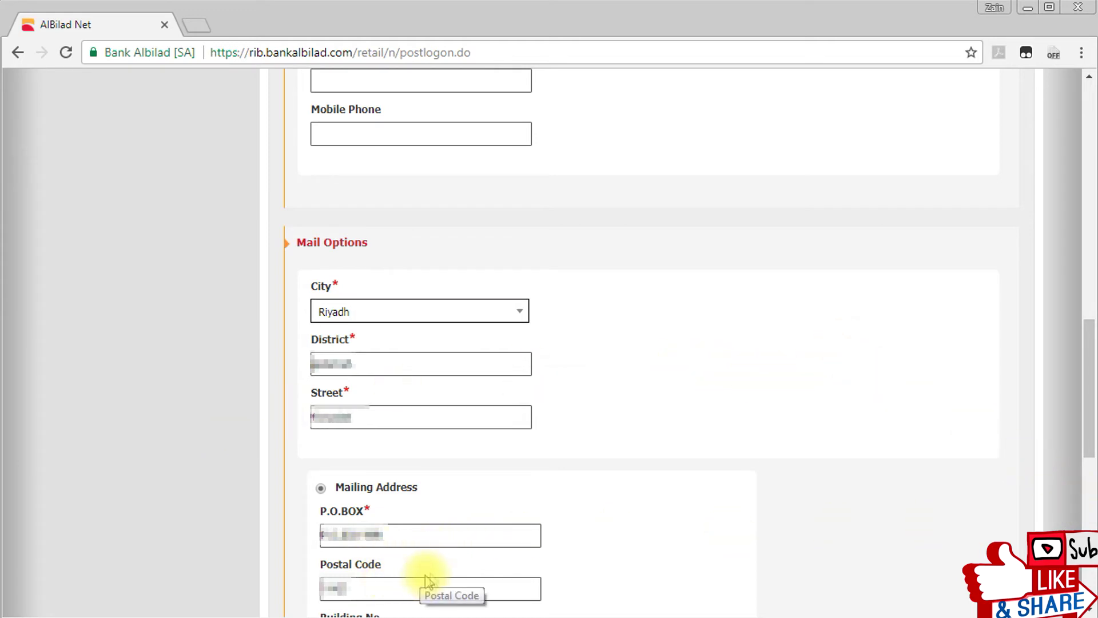
Replace the flagged Arabic city name with 'Karachi' and move on to Job Details.
scroll(429, 589, up, 6)
click(972, 124)
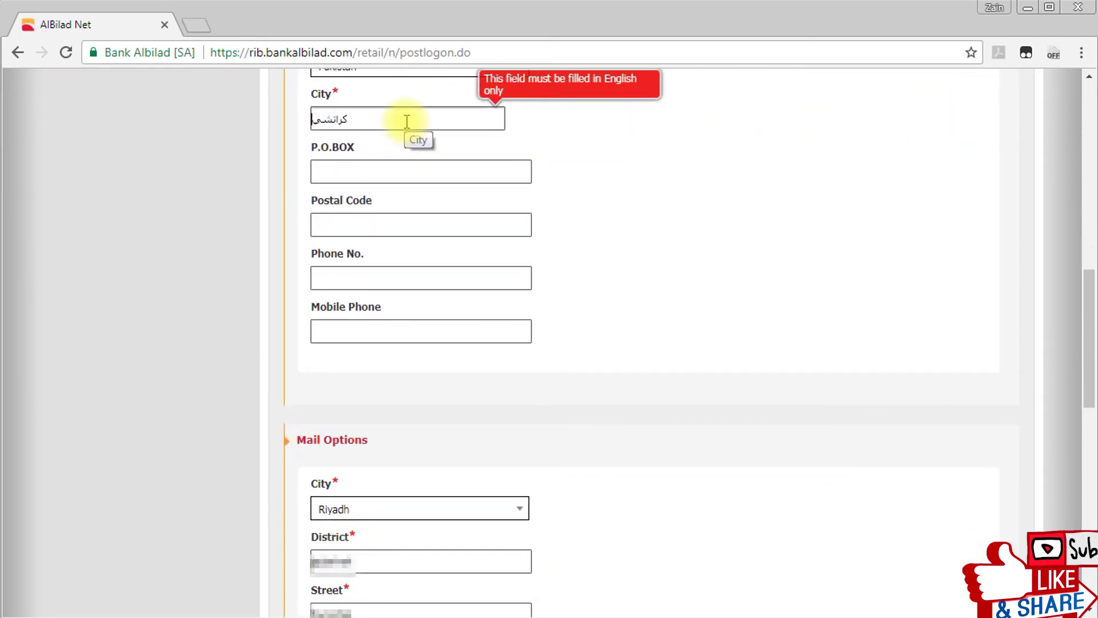
drag(407, 121, 287, 111)
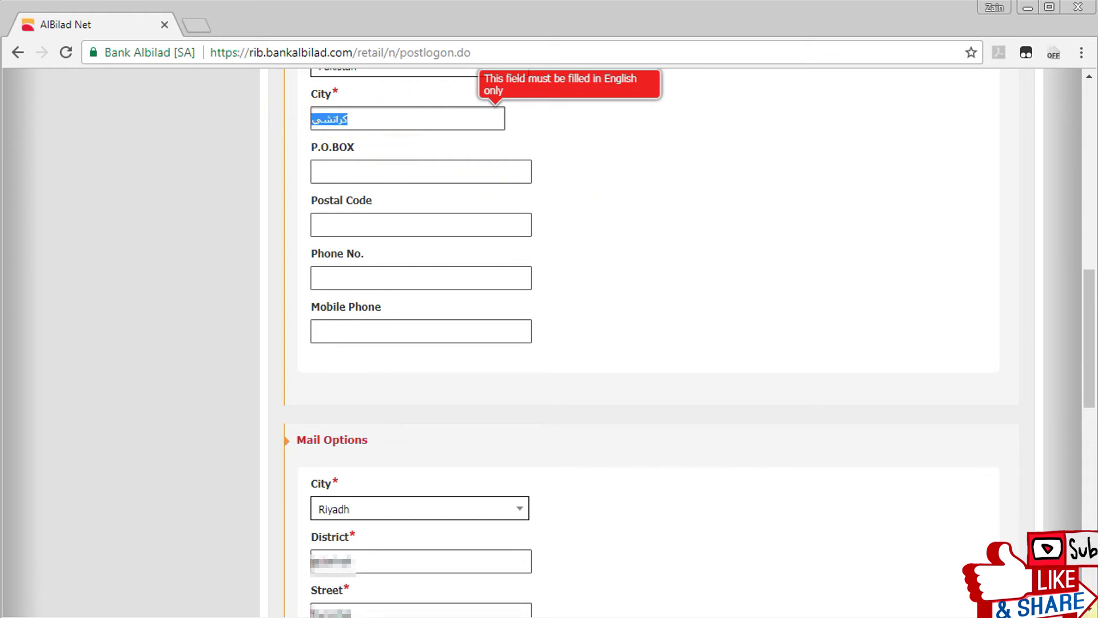
text(Karachi)
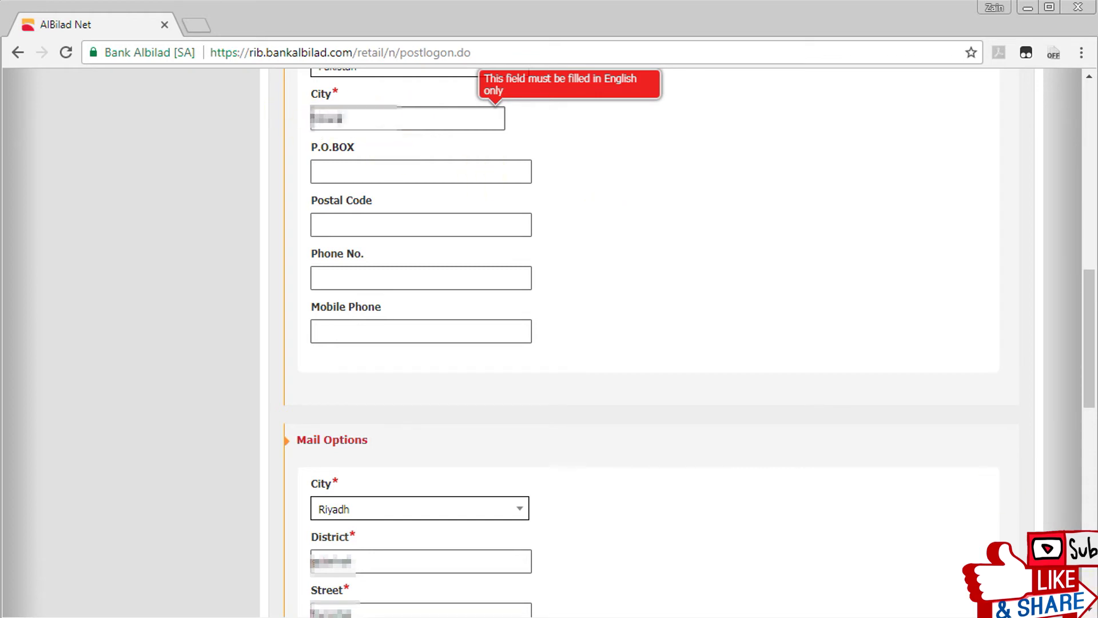
key(BackSpace)
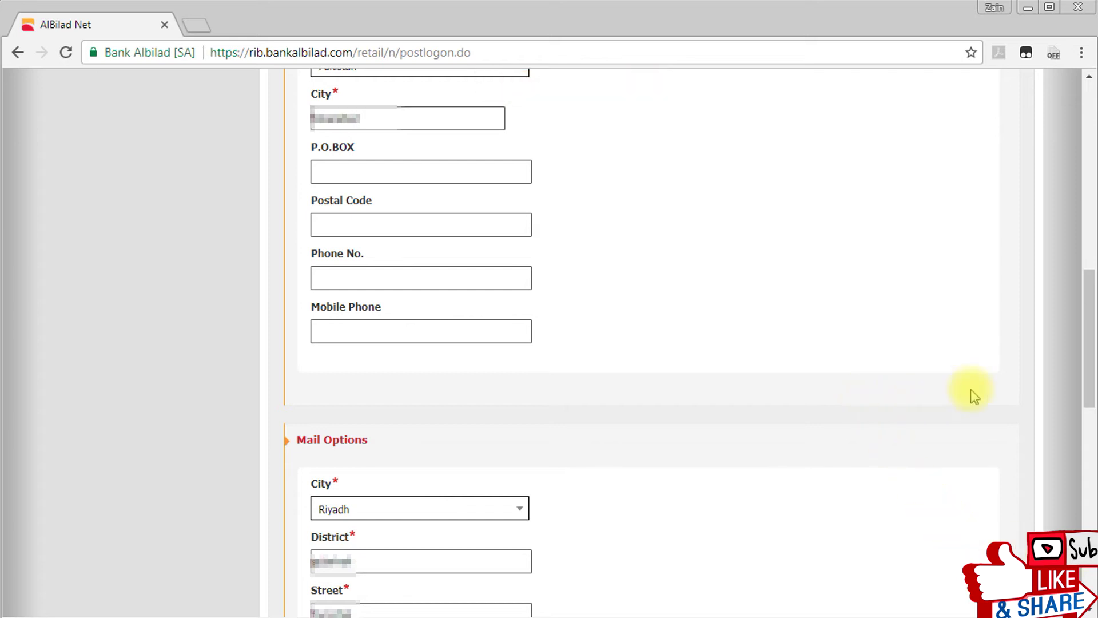
scroll(971, 392, up, 5)
click(982, 215)
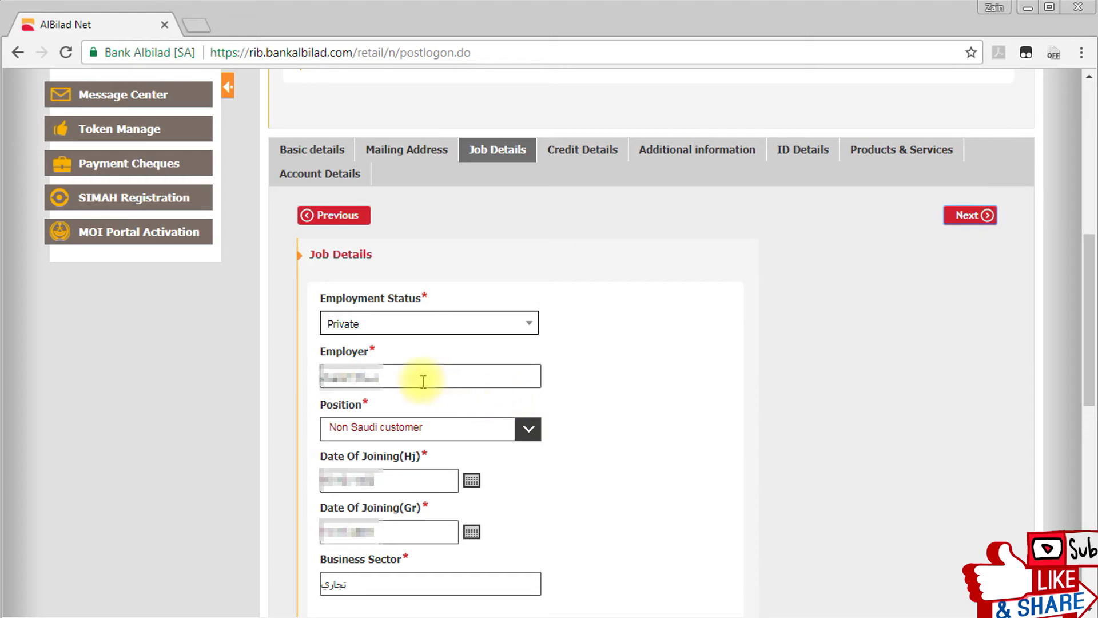
Choose Programmer from the Job Details Position dropdown list.
click(420, 439)
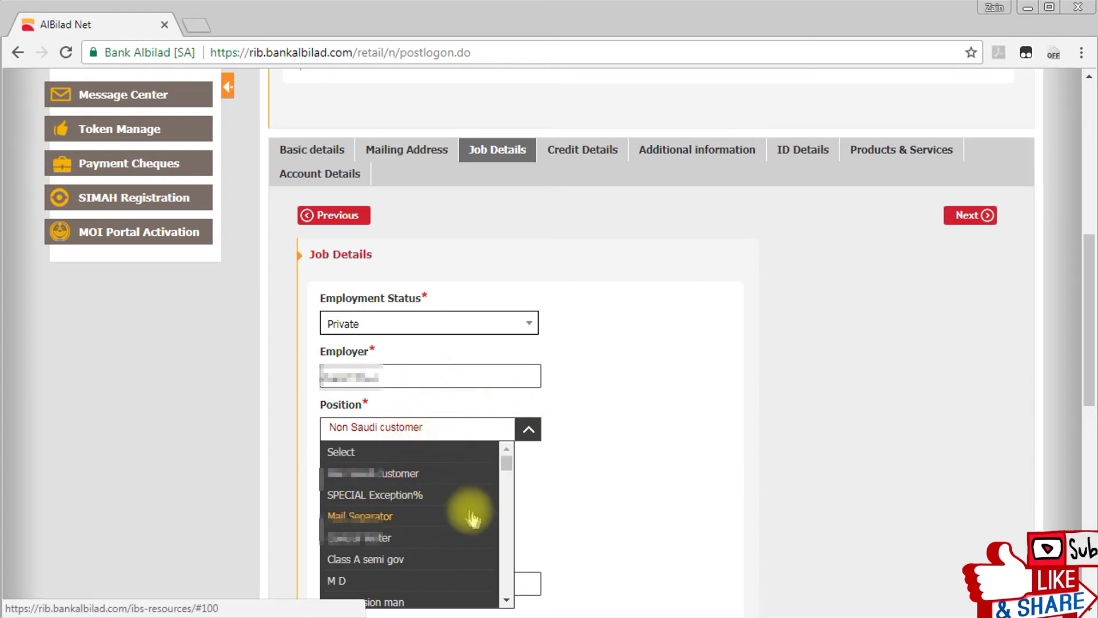
drag(506, 468, 508, 598)
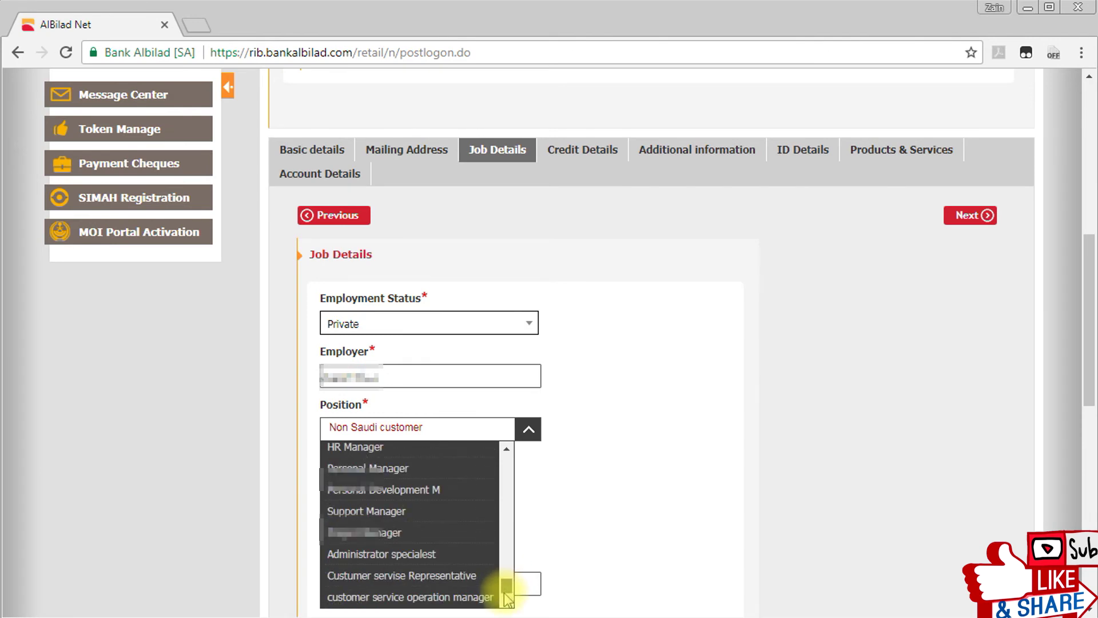
drag(508, 598, 505, 585)
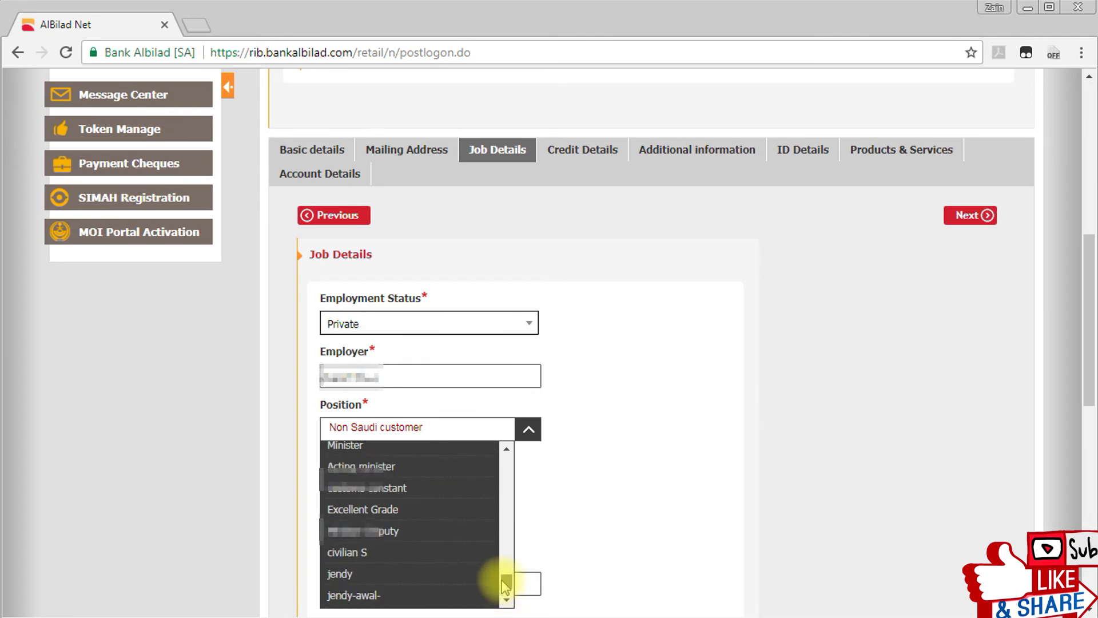
scroll(503, 583, up, 3)
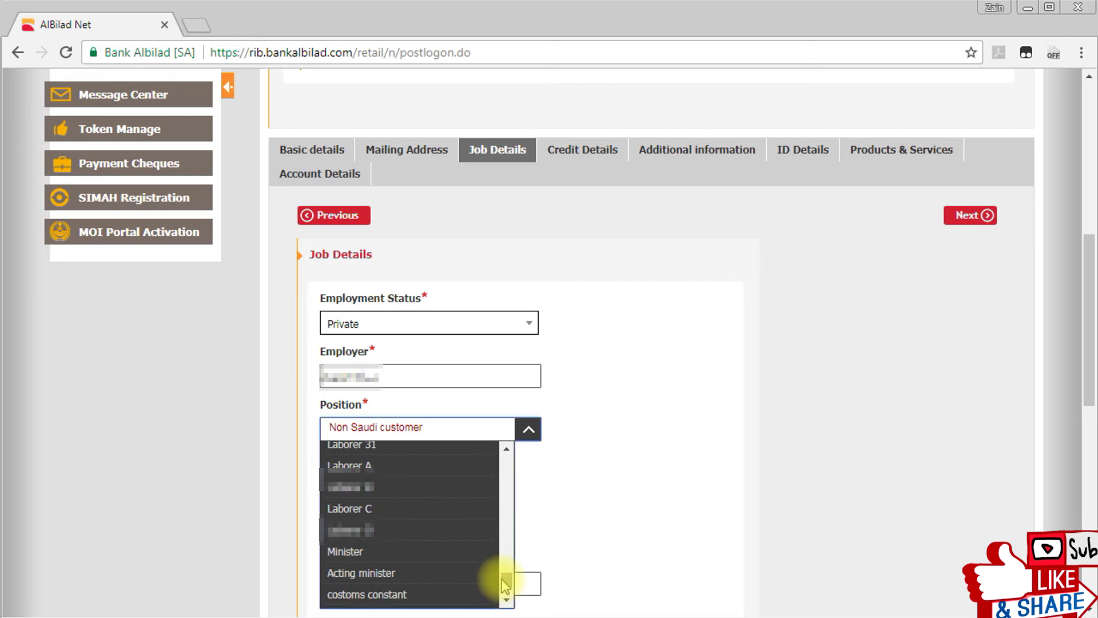
scroll(452, 526, up, 5)
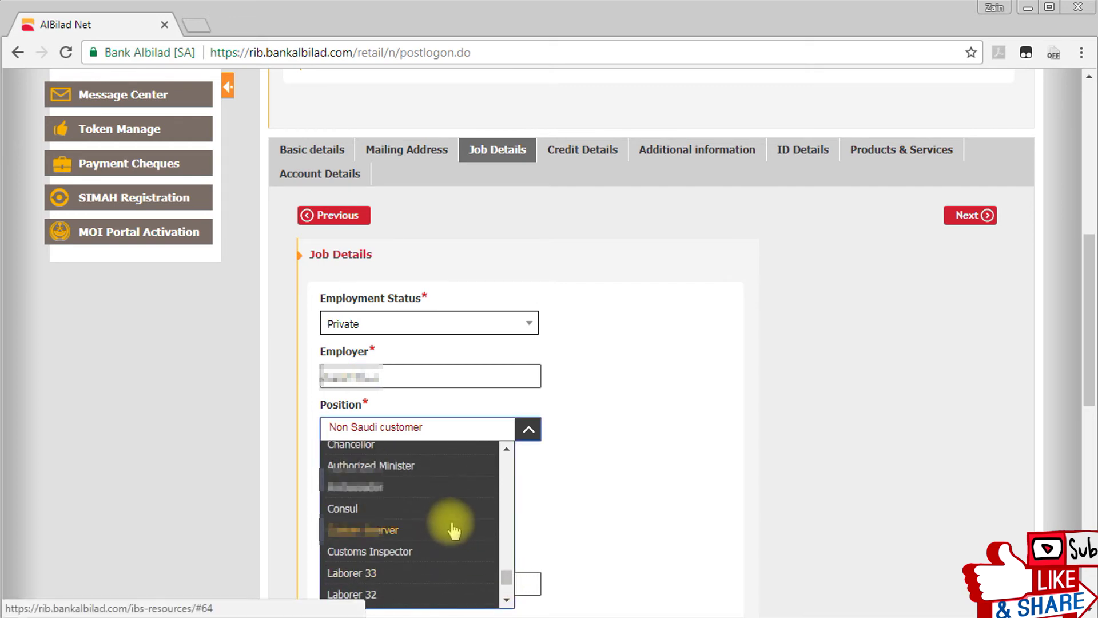
scroll(453, 529, up, 10)
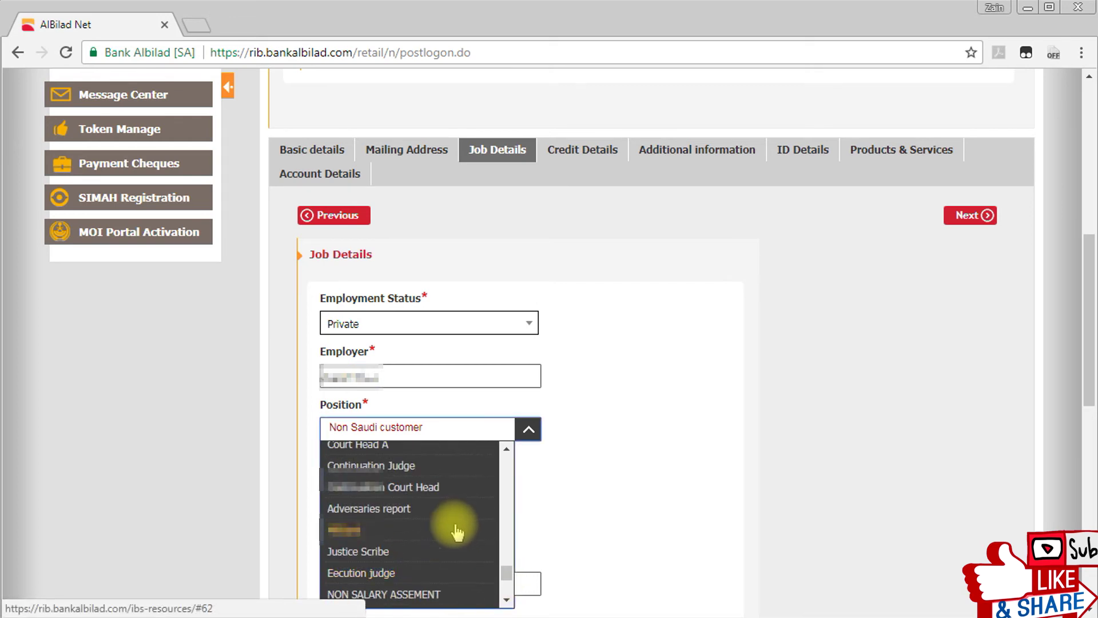
scroll(458, 532, up, 10)
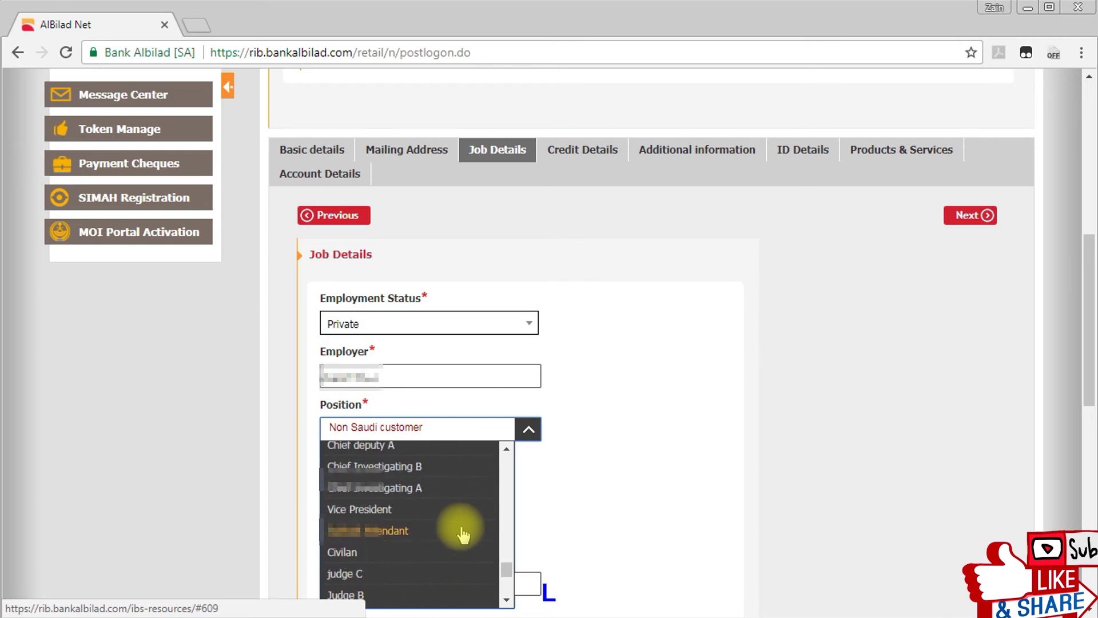
scroll(463, 535, up, 10)
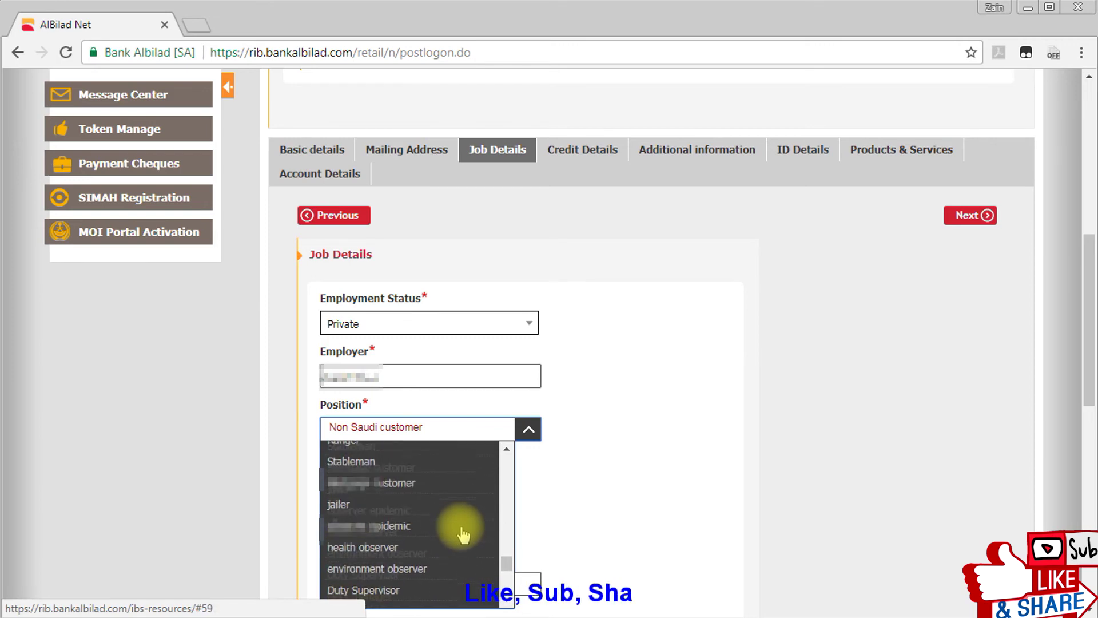
scroll(464, 534, up, 10)
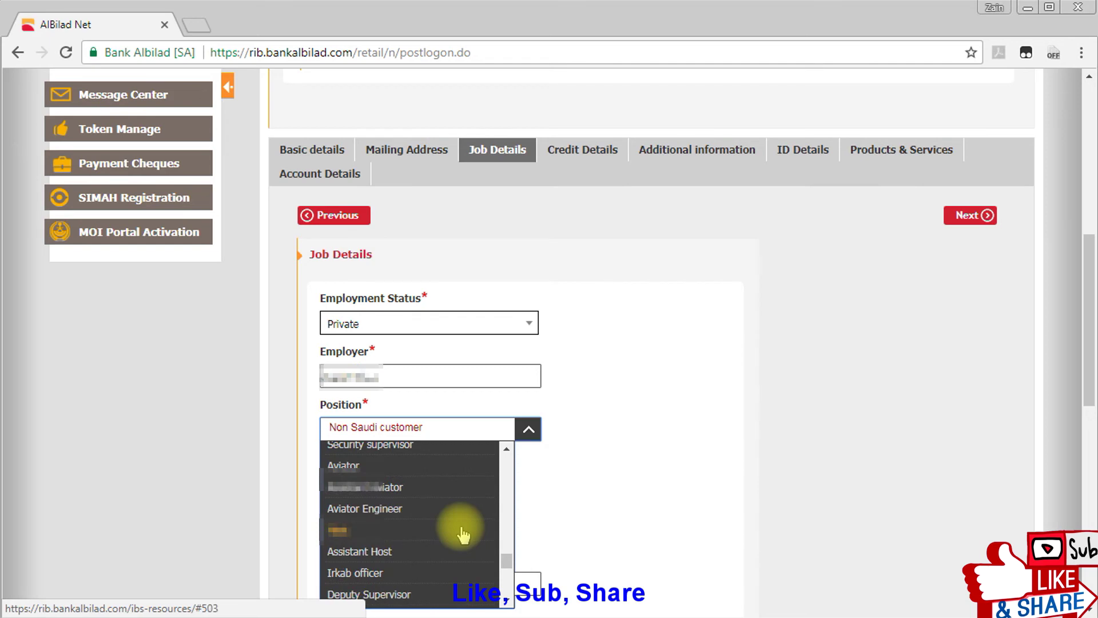
scroll(463, 535, up, 2)
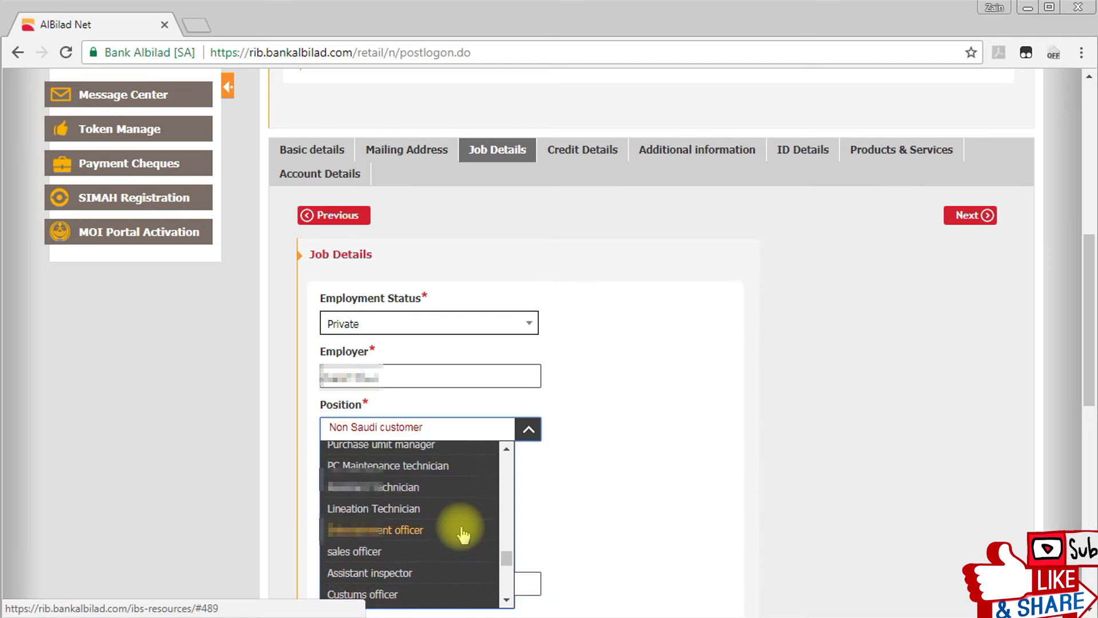
scroll(463, 534, up, 2)
scroll(463, 535, up, 2)
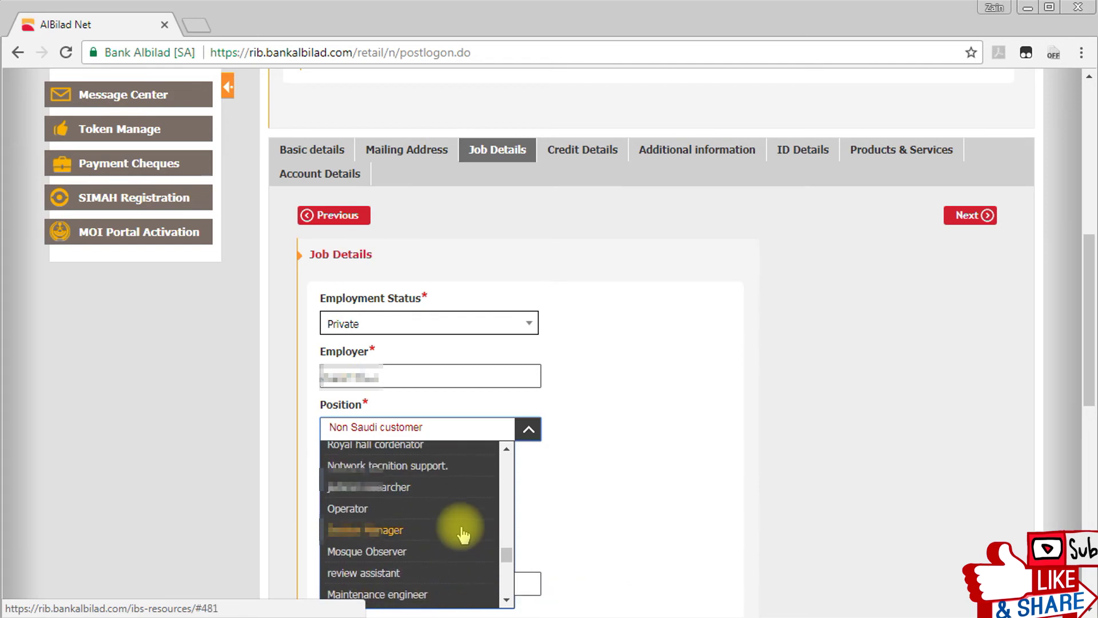
scroll(464, 535, up, 2)
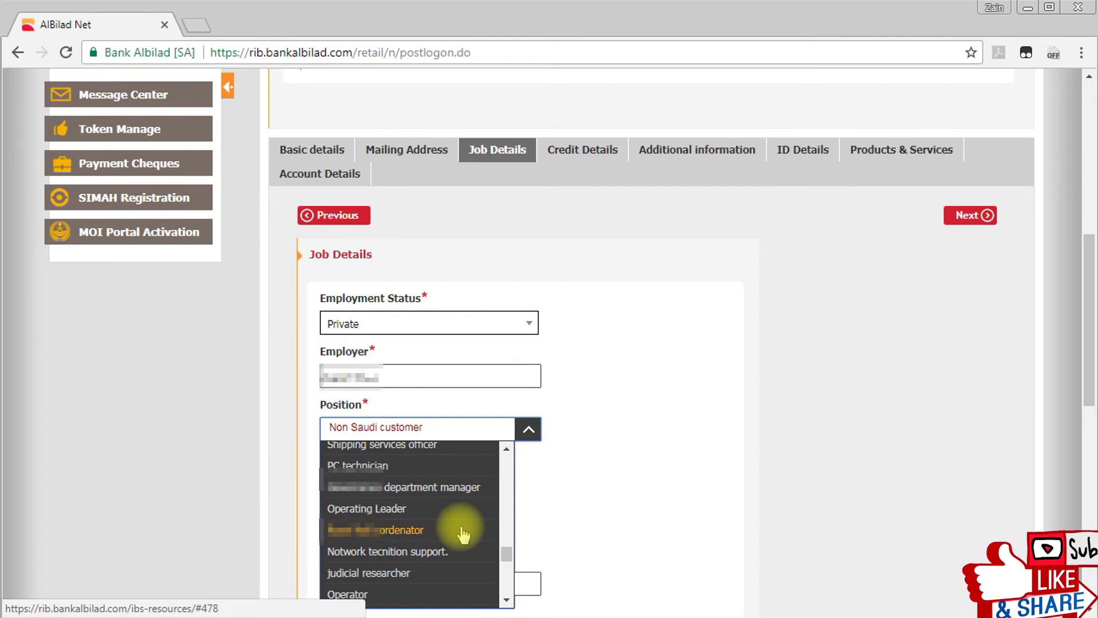
scroll(463, 535, up, 2)
scroll(463, 534, up, 2)
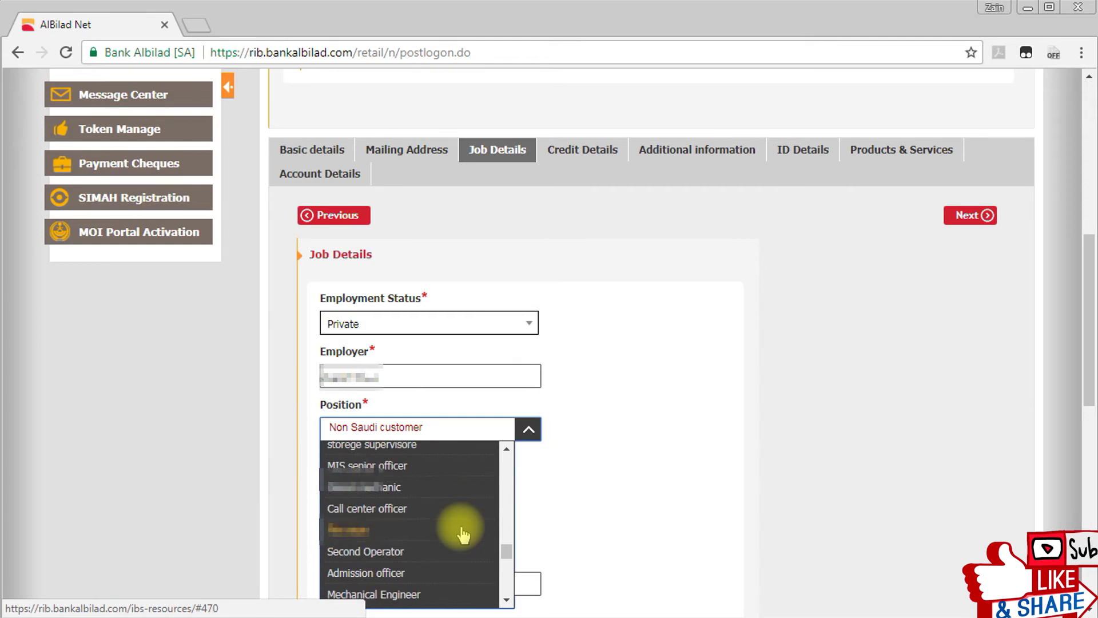
click(462, 531)
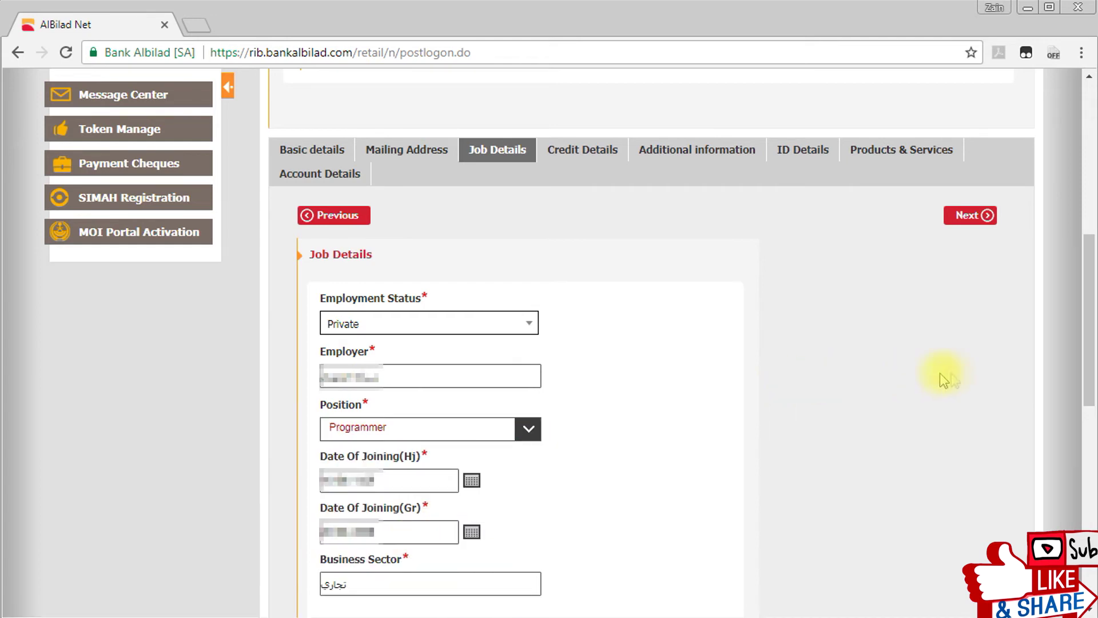
Pass through Job Details, Credit Details and Additional information unchanged to reach ID Details.
click(977, 217)
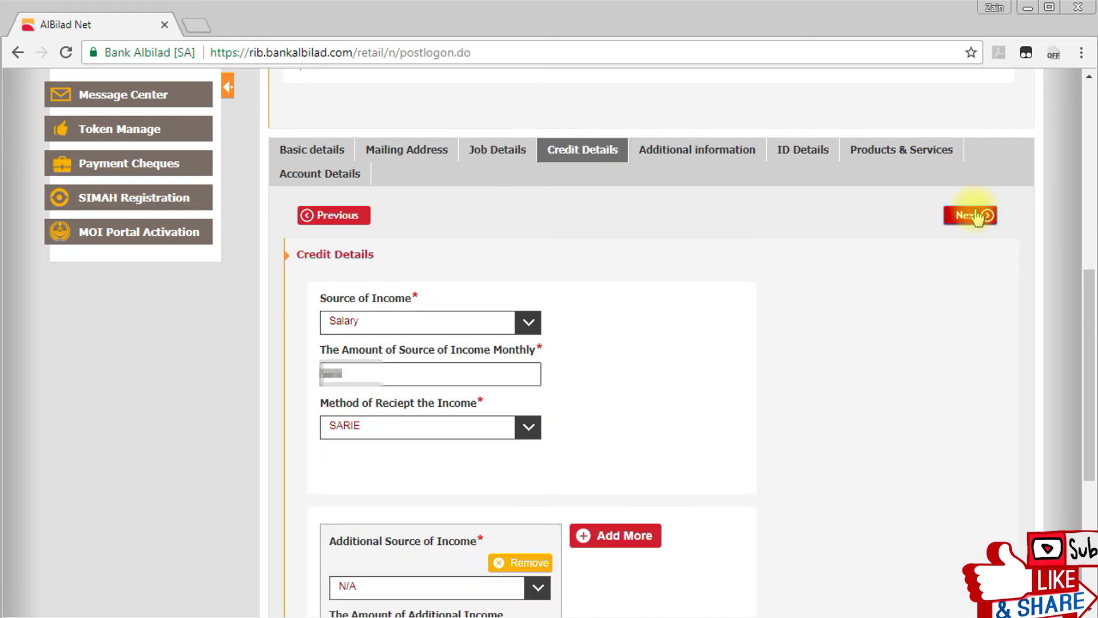
click(971, 216)
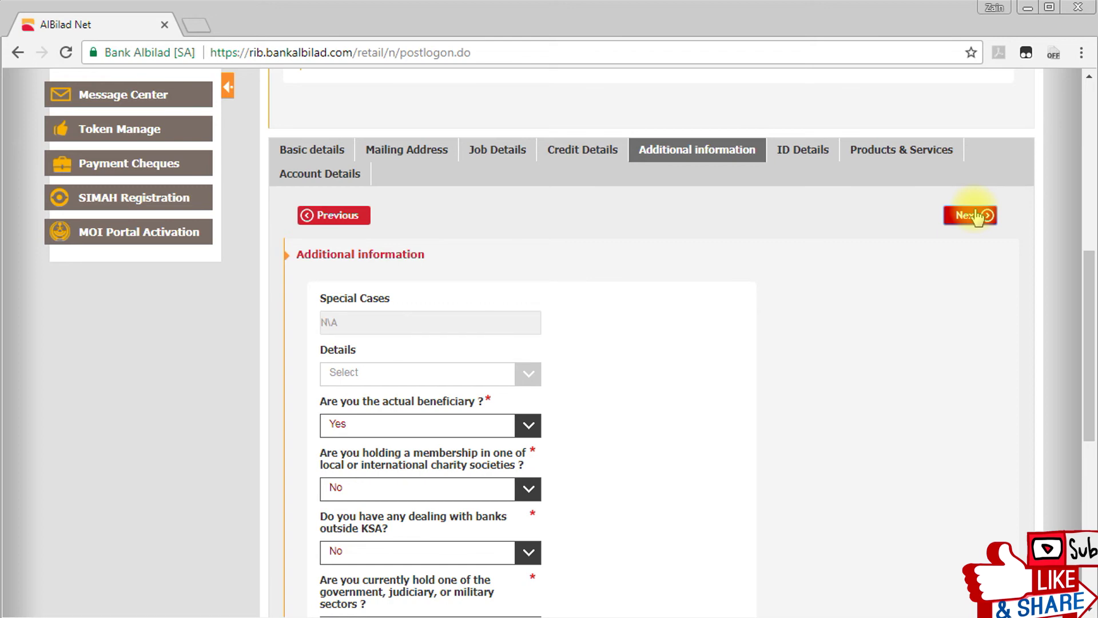
click(977, 217)
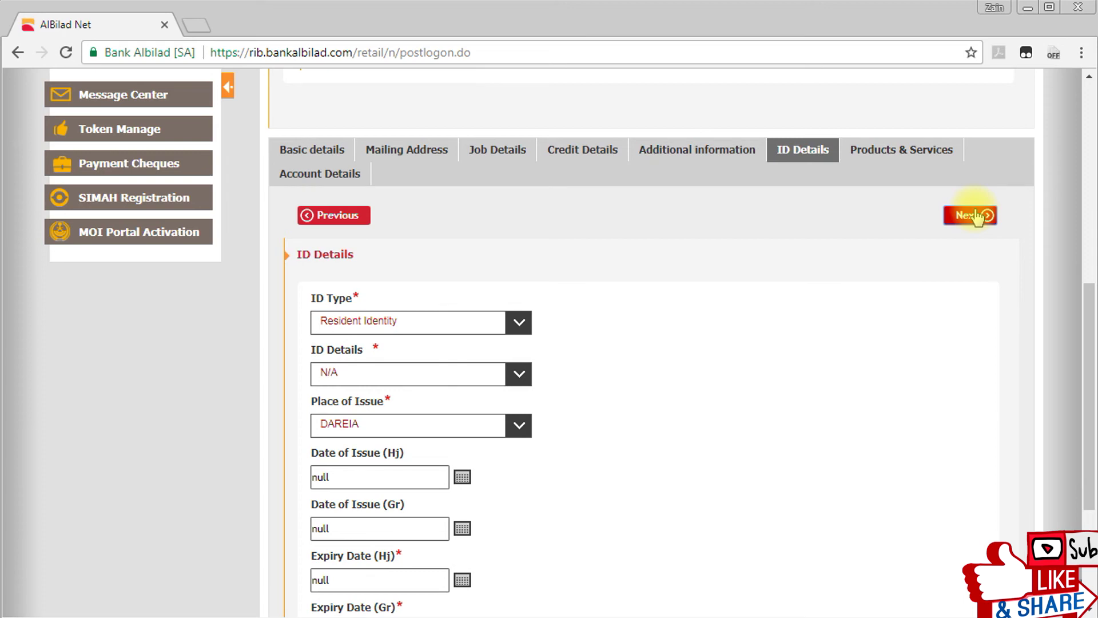
Leave the ID Details choice at N/A and set Place of Issue to Riyadh.
click(519, 375)
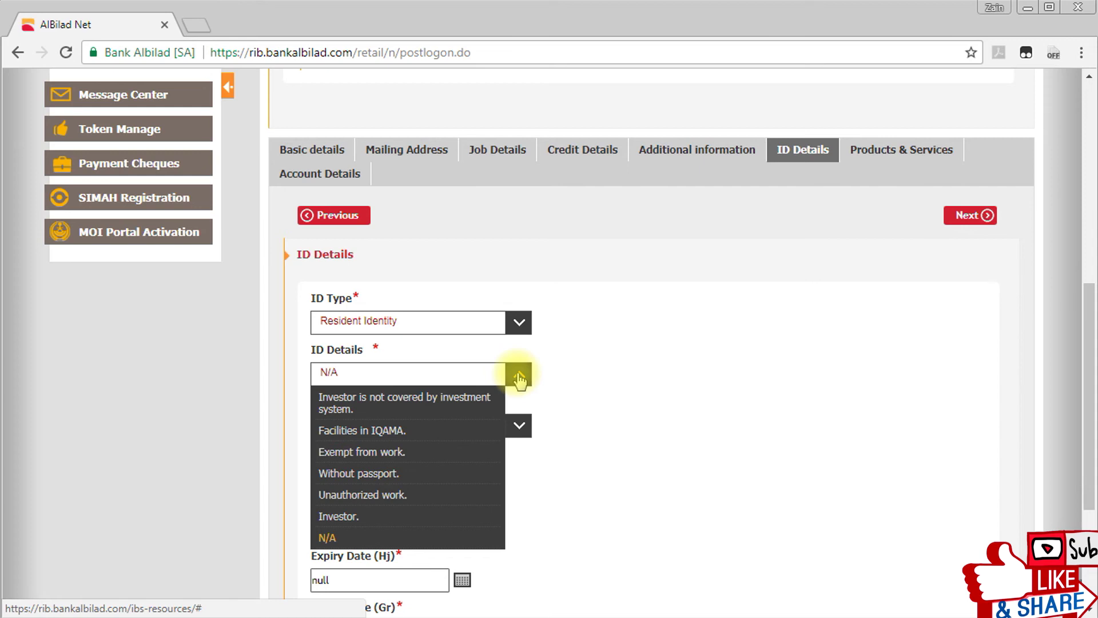
click(519, 376)
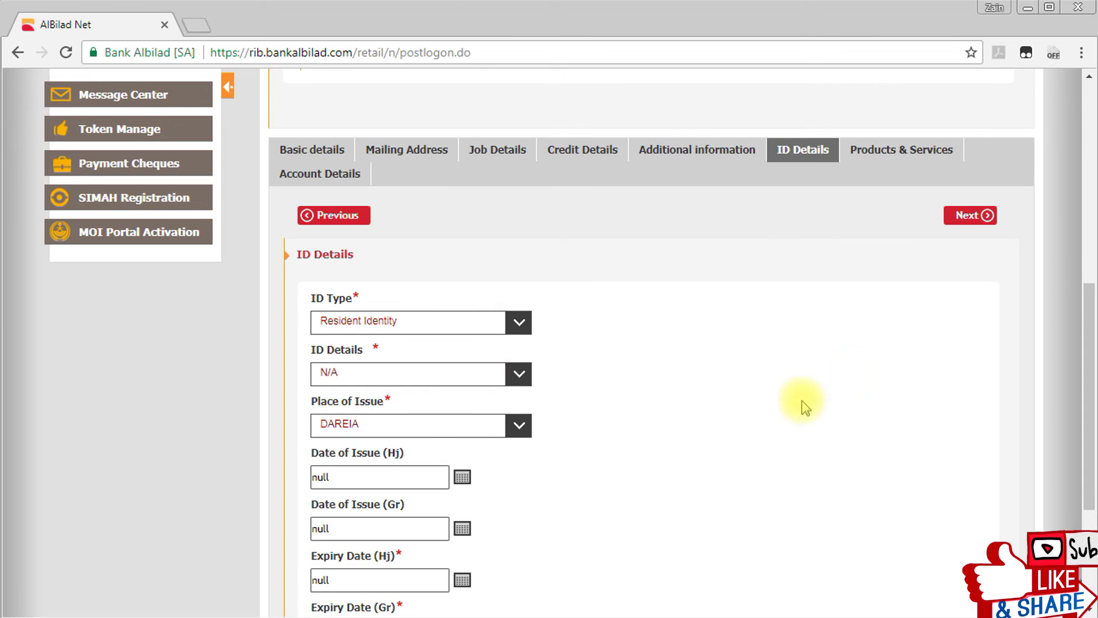
scroll(804, 404, down, 1)
click(449, 343)
text(riyadh)
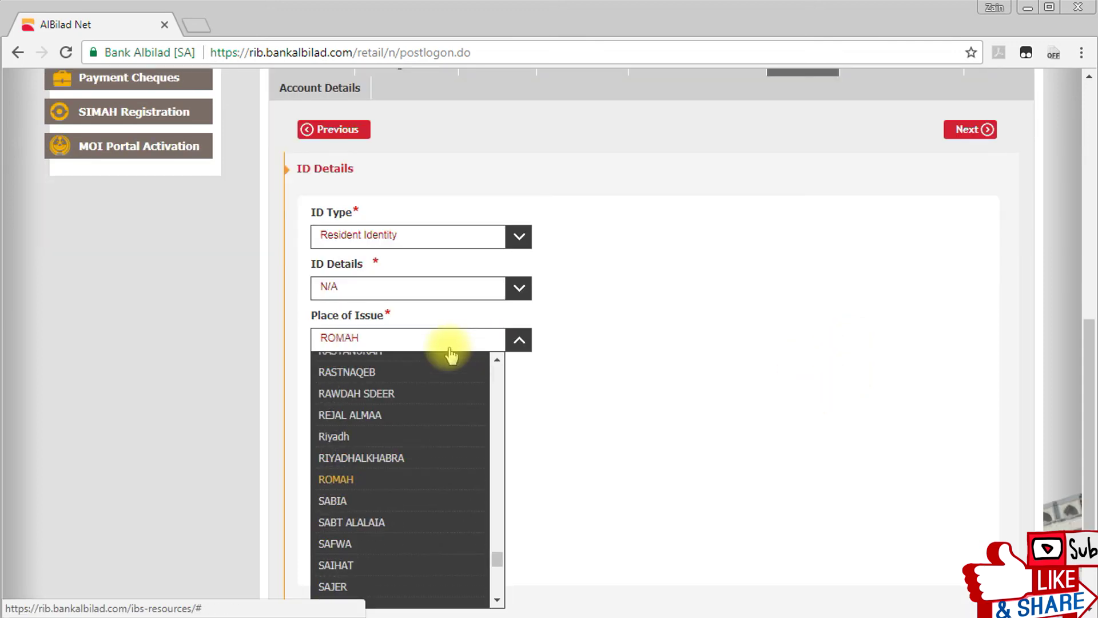
click(382, 440)
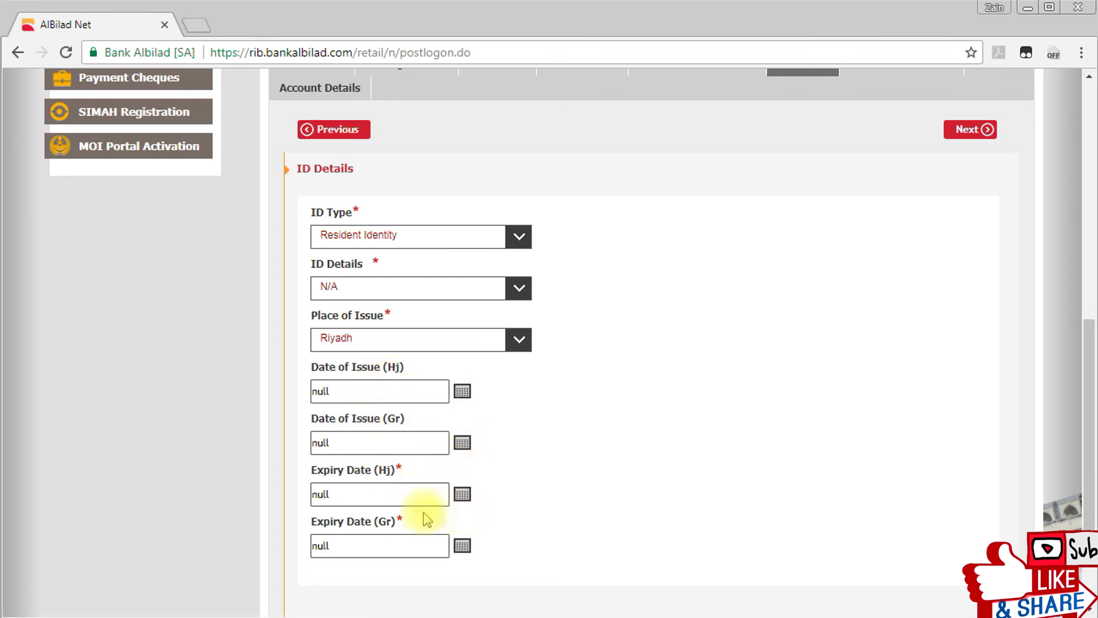
Set the Hijri expiry date to 13 Rajab 1440 (20/3/2019) and continue.
drag(324, 470, 365, 470)
click(462, 494)
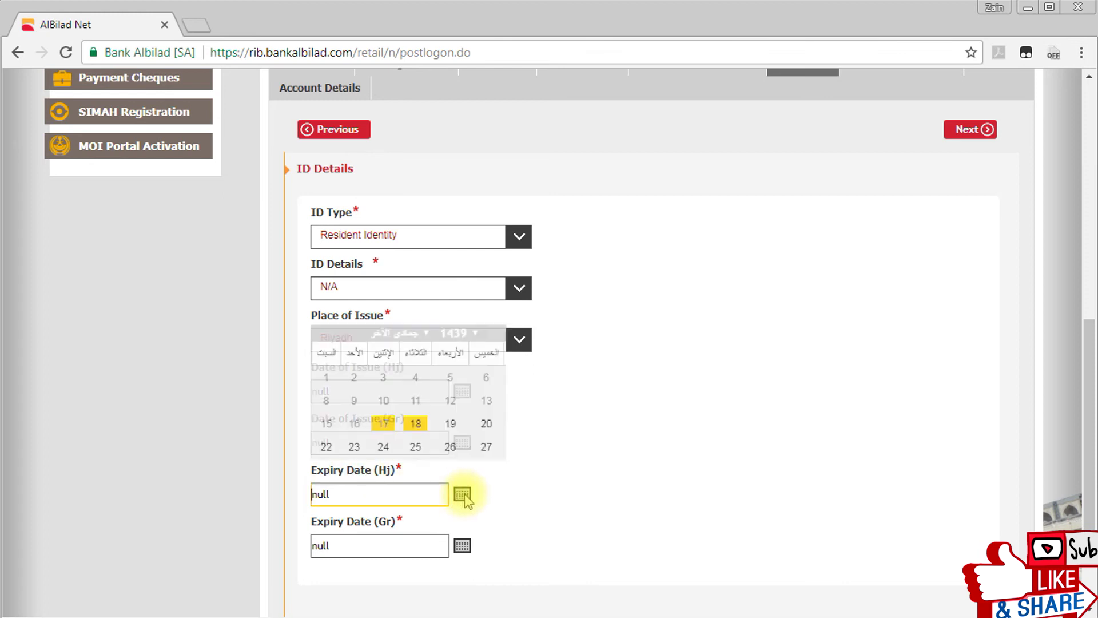
click(397, 333)
click(392, 364)
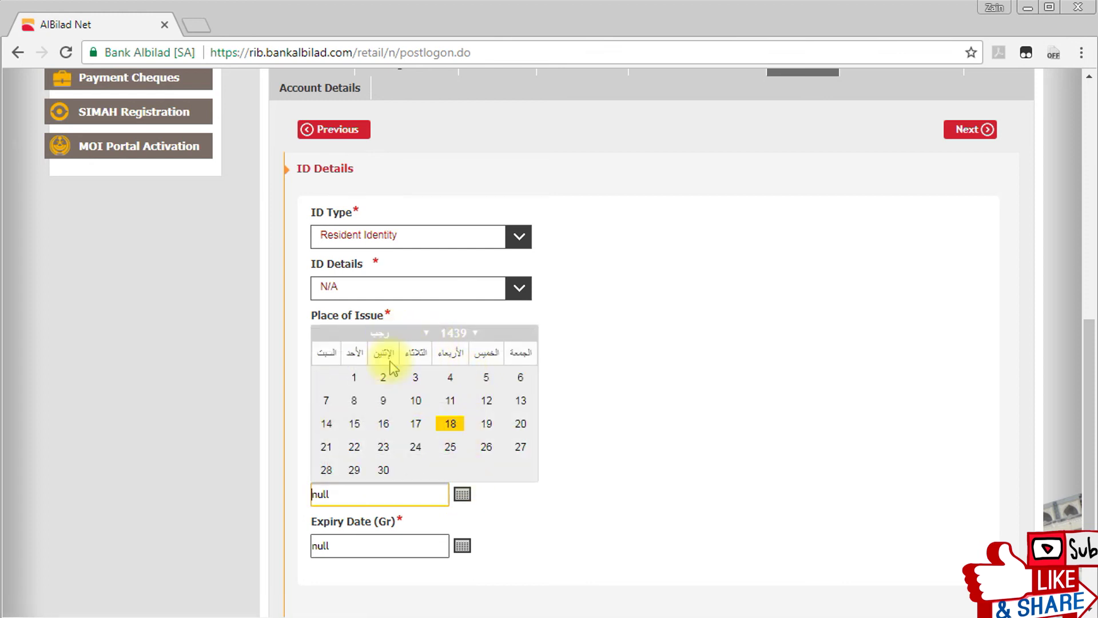
click(452, 334)
click(461, 364)
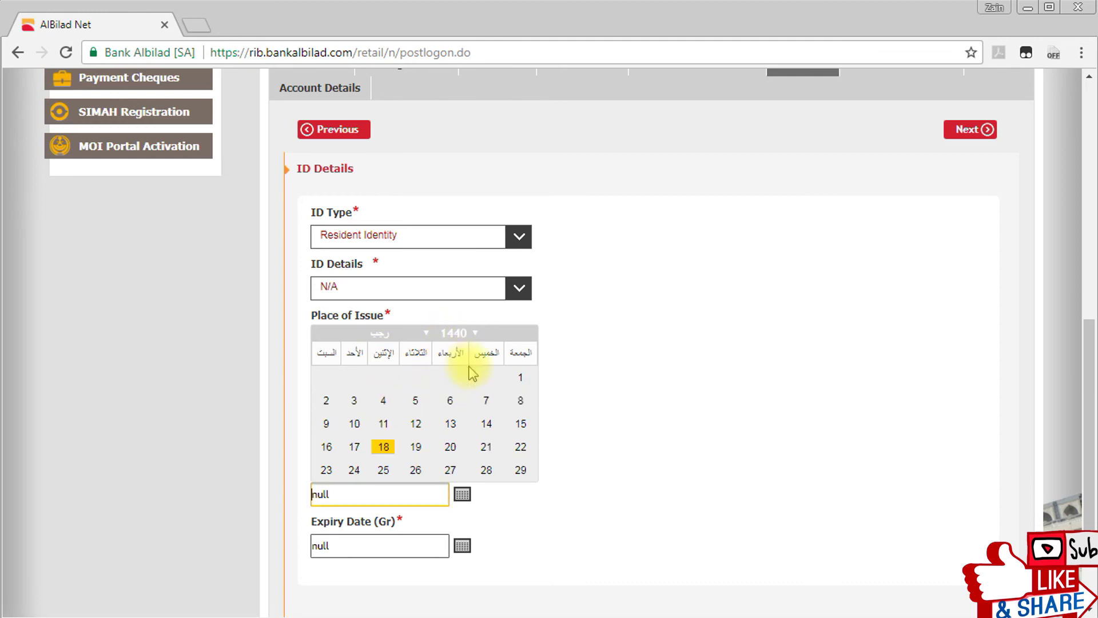
click(450, 421)
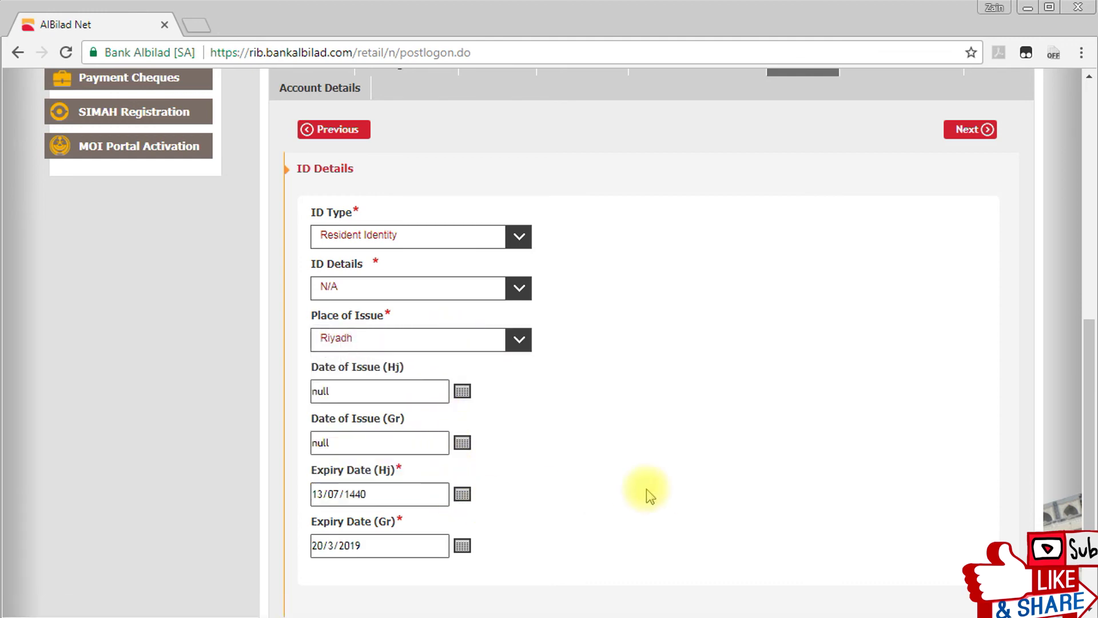
click(970, 129)
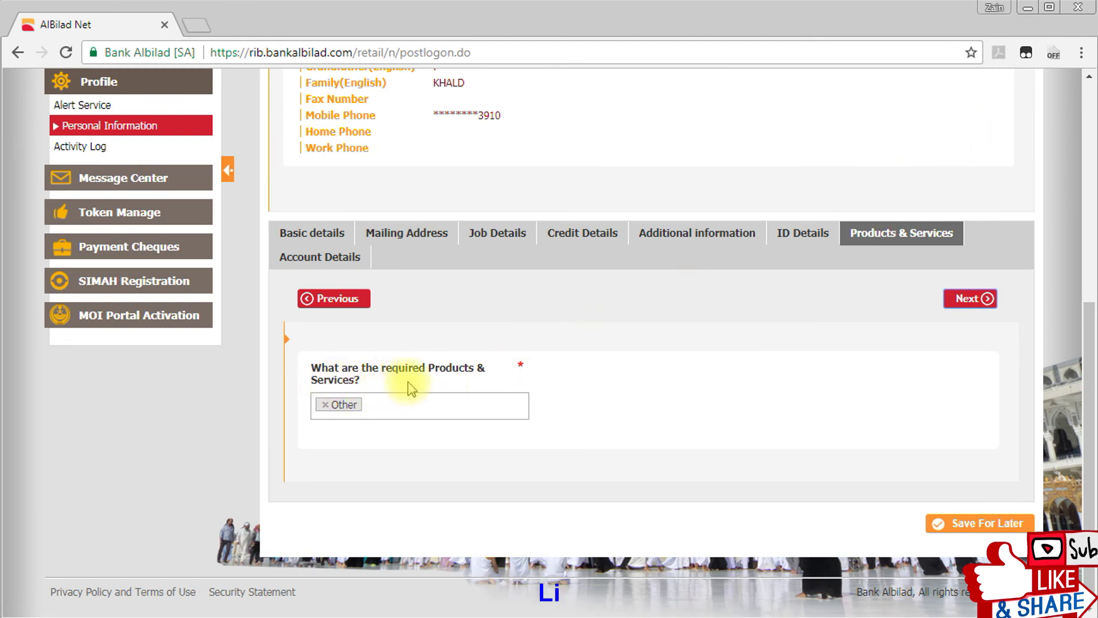
Re-select Other as the required product or service and continue to Account Details.
click(332, 407)
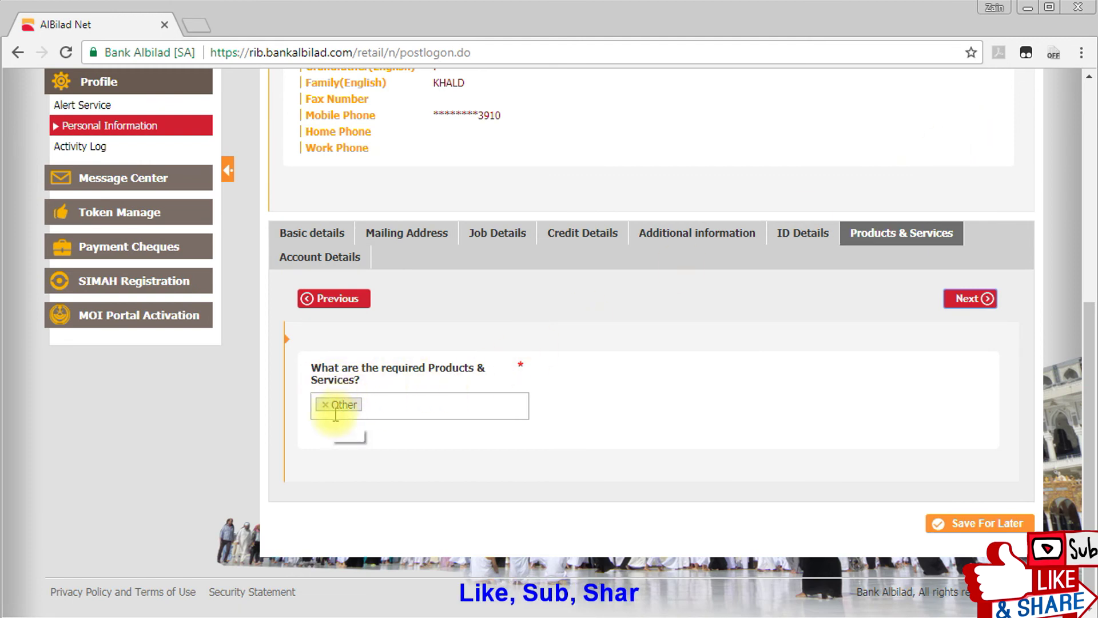
click(325, 405)
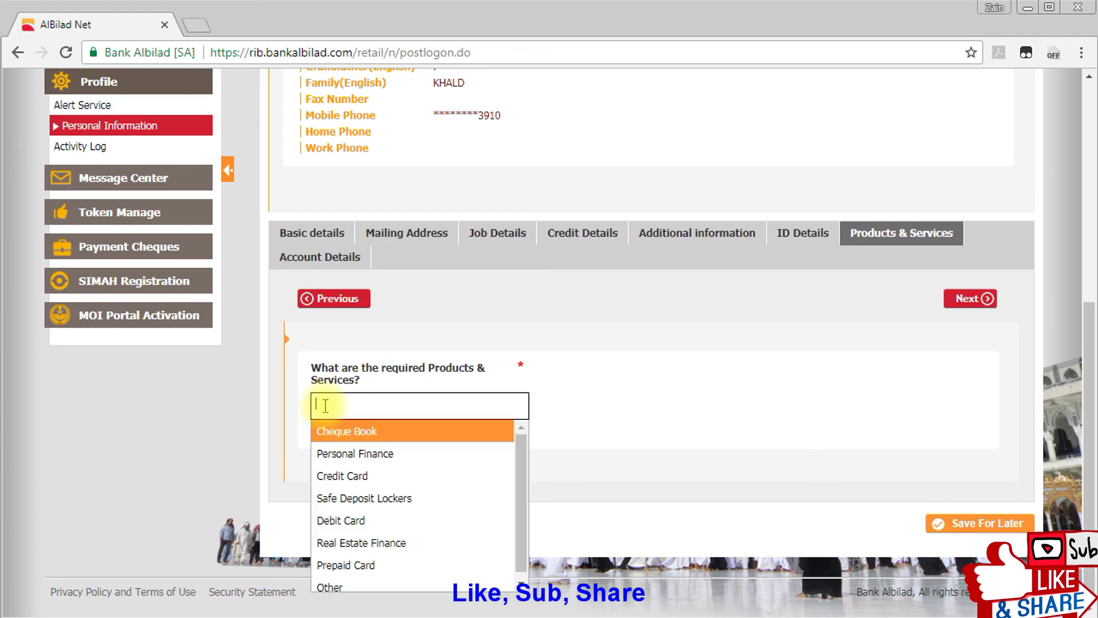
click(721, 368)
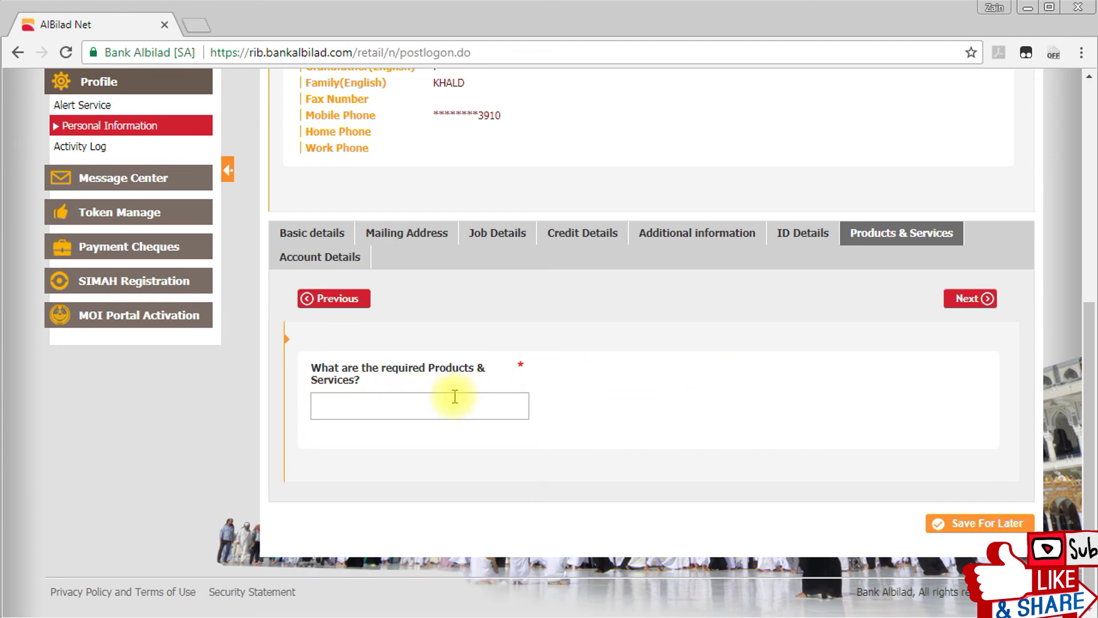
click(359, 398)
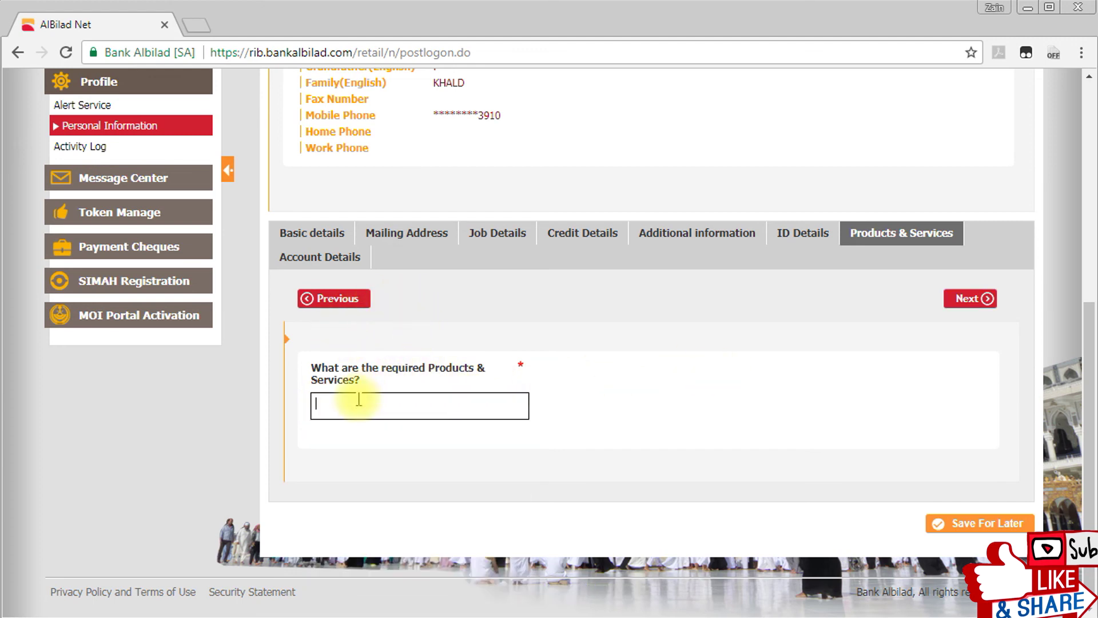
click(364, 579)
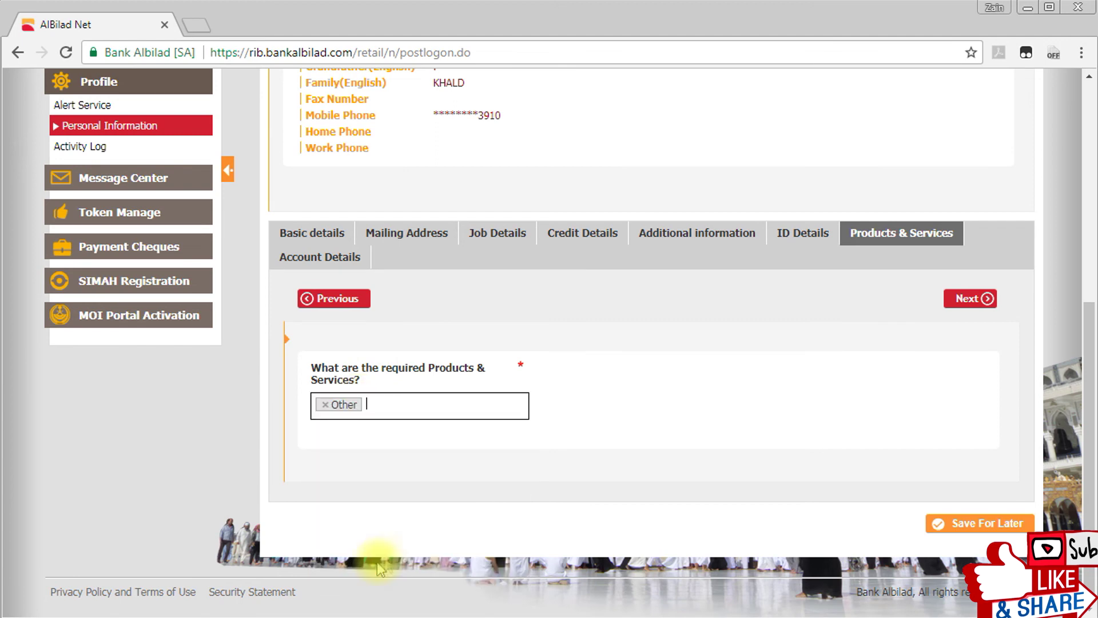
click(972, 299)
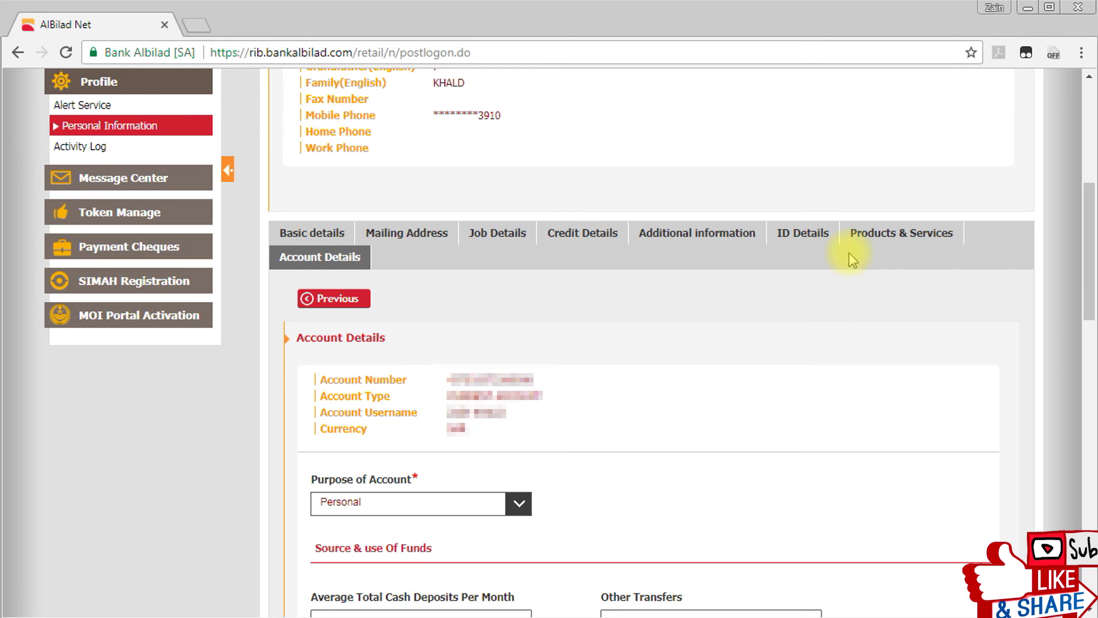
Scroll to the bottom of Account Details and proceed with the submission.
drag(1086, 256, 1011, 530)
click(1011, 530)
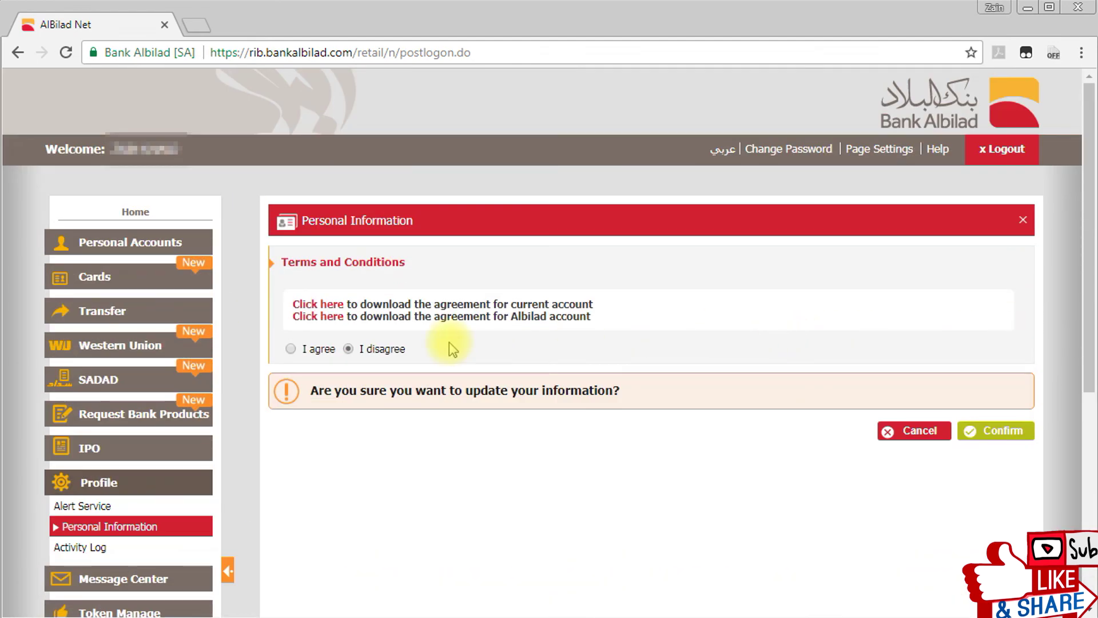
Accept the terms and conditions and confirm the personal information update.
click(290, 348)
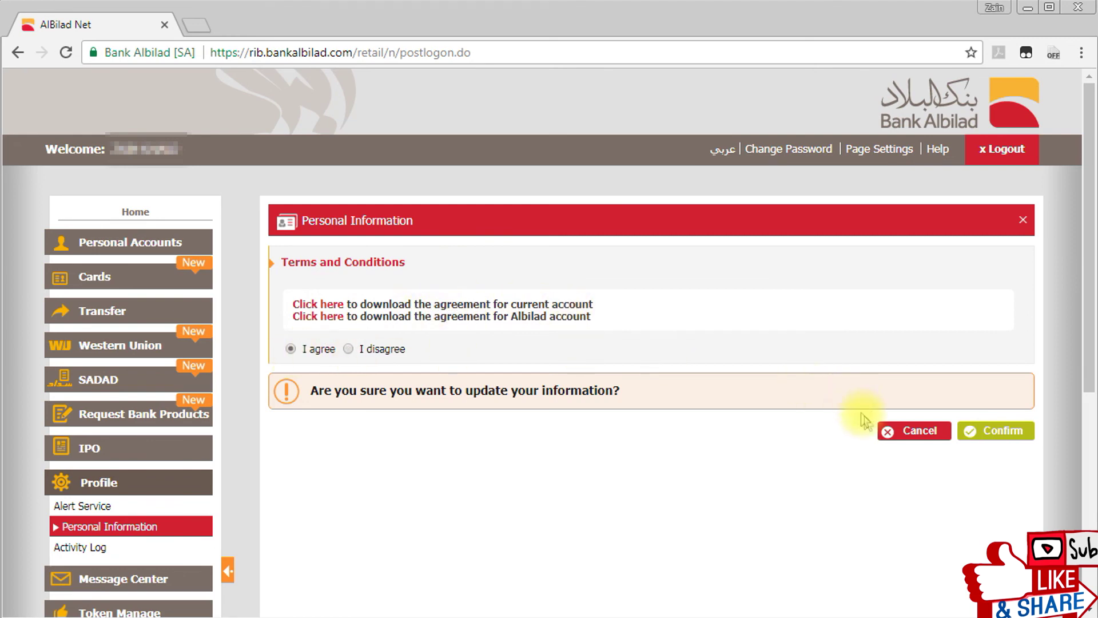
click(994, 435)
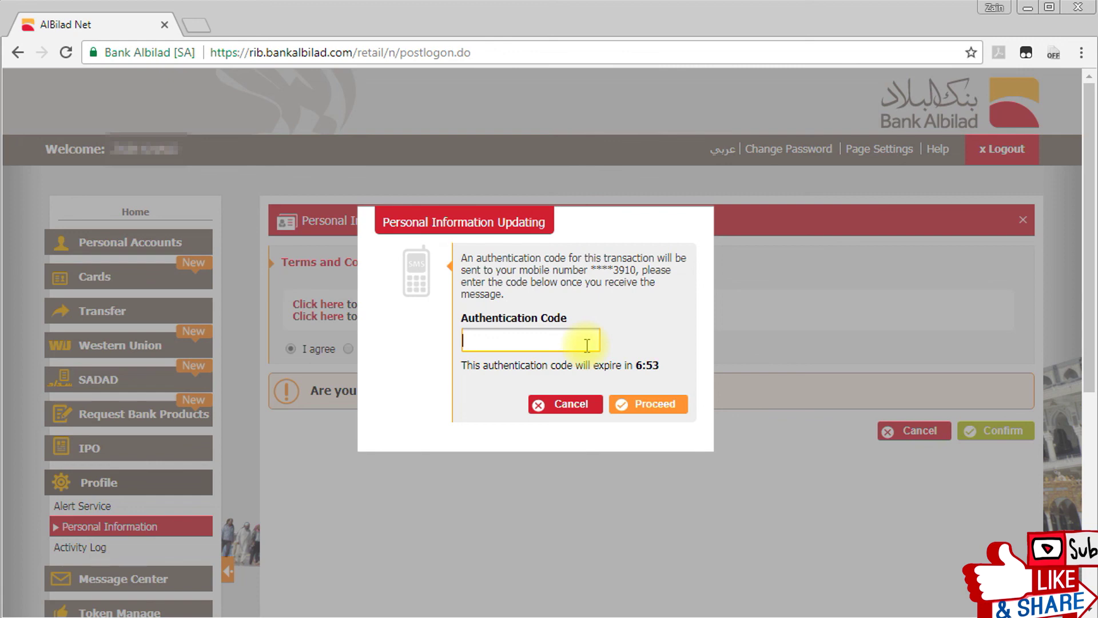
Submit the SMS authentication code, then log out of online banking.
click(657, 406)
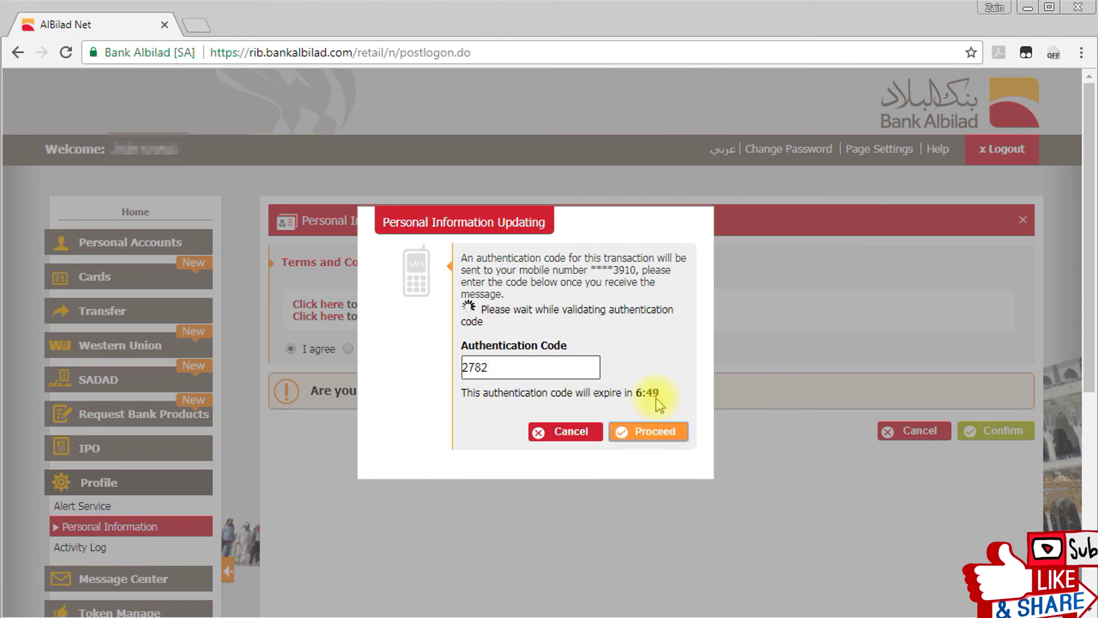
click(997, 150)
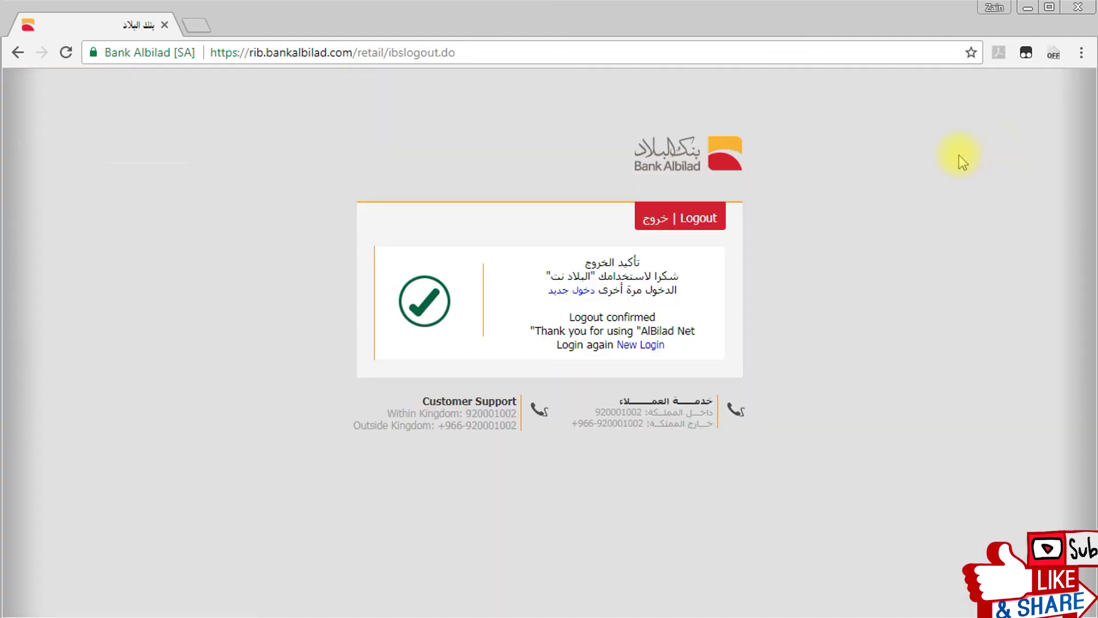